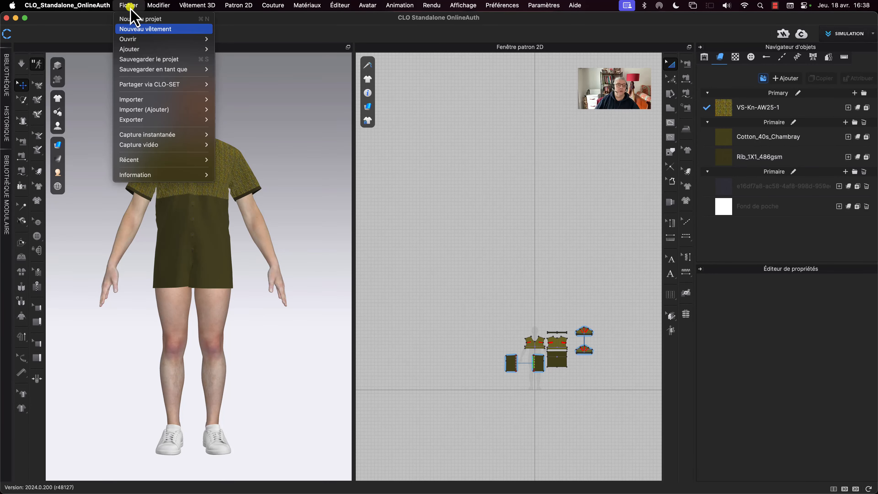
Choose the XEDGE .zprj project from the Pacifique Coast-PATRONS folder for adding to the current project
mouse_move(131, 51)
left_click(230, 49)
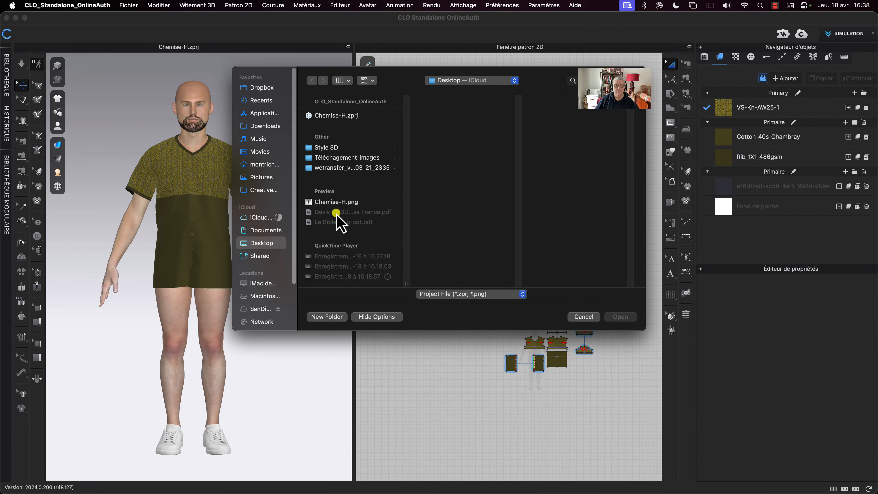
left_click(463, 83)
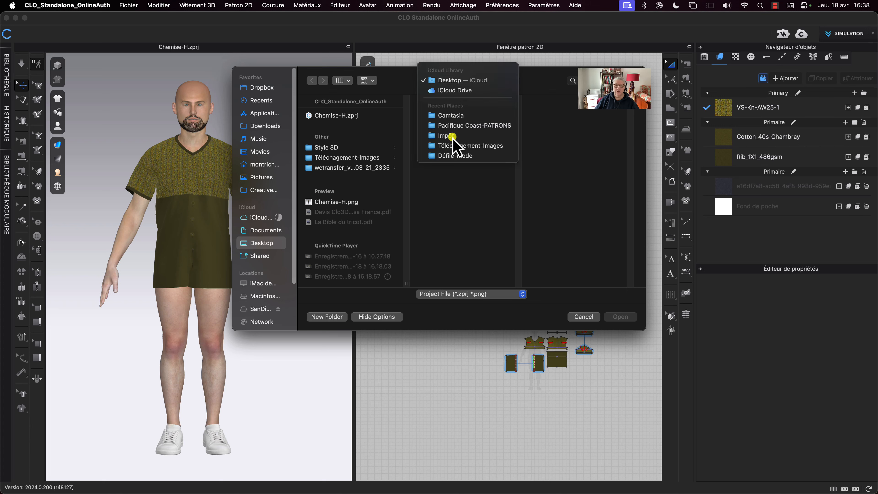
left_click(472, 126)
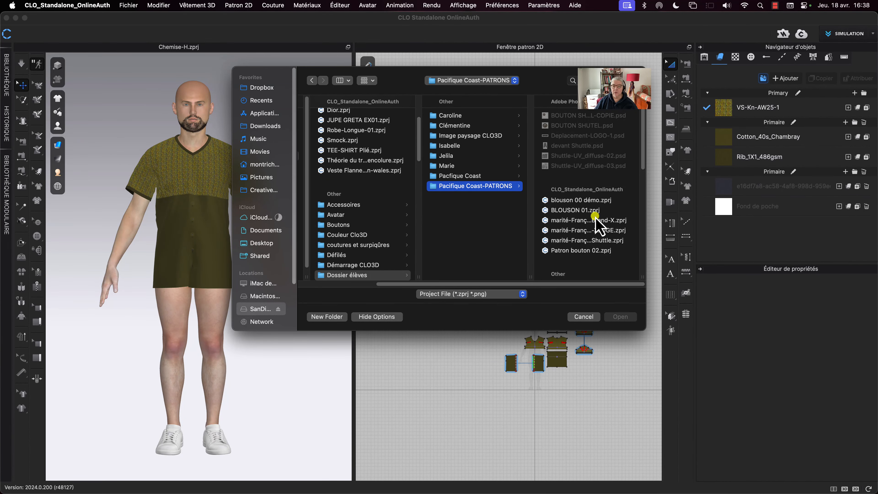
left_click(571, 230)
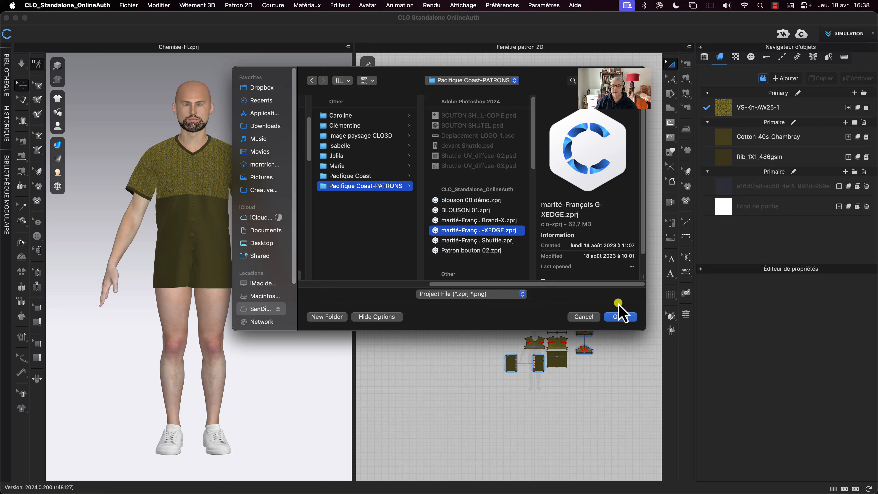
left_click(619, 313)
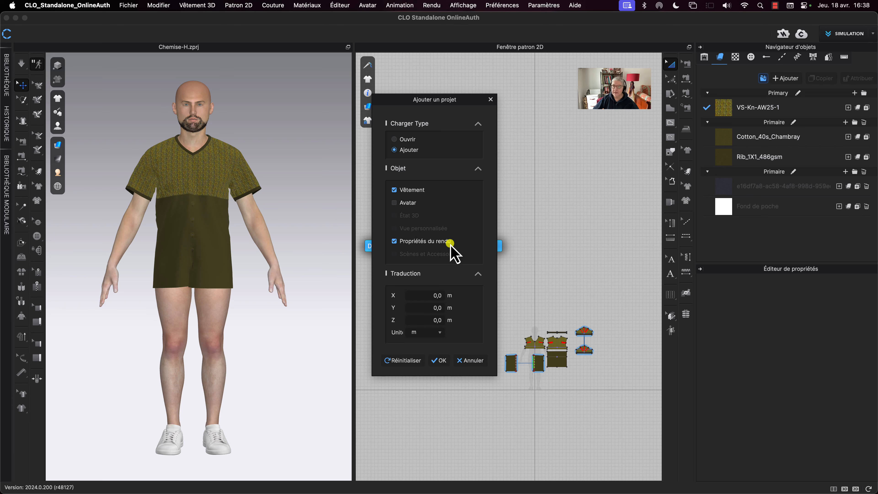
Add the project's garment and render properties without its avatar, keeping the current avatar's size and pose
left_click(438, 361)
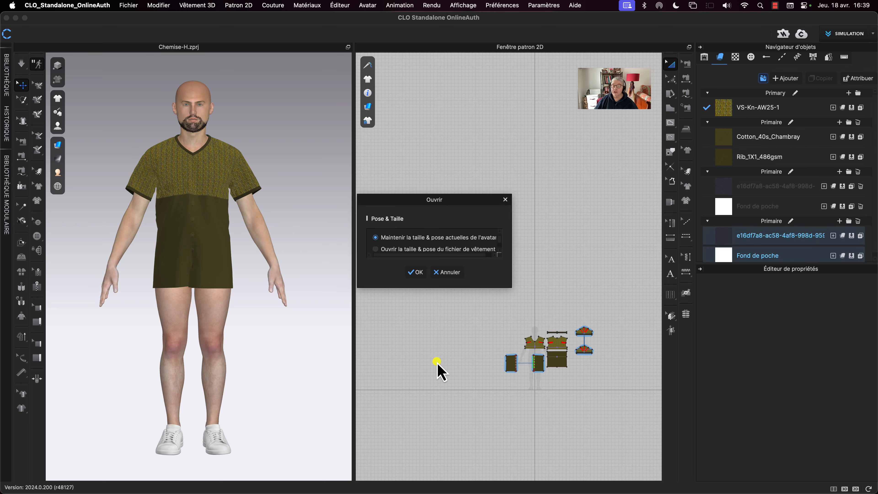
left_click_drag(433, 197, 459, 168)
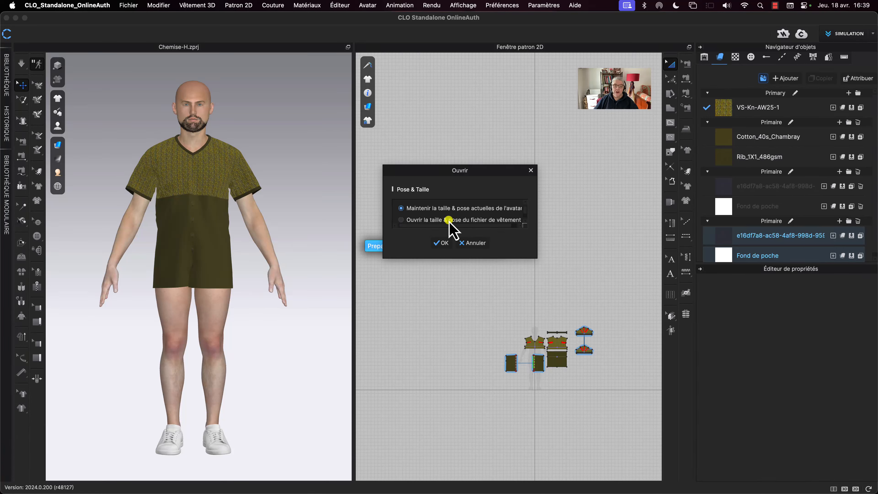
left_click(442, 243)
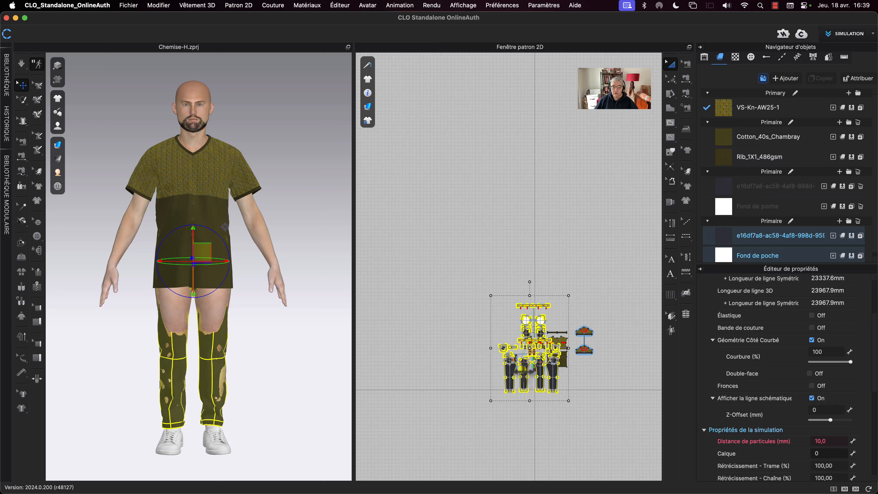
Place the imported trouser patterns below the shirt patterns in the 2D pattern layout
key("super+v")
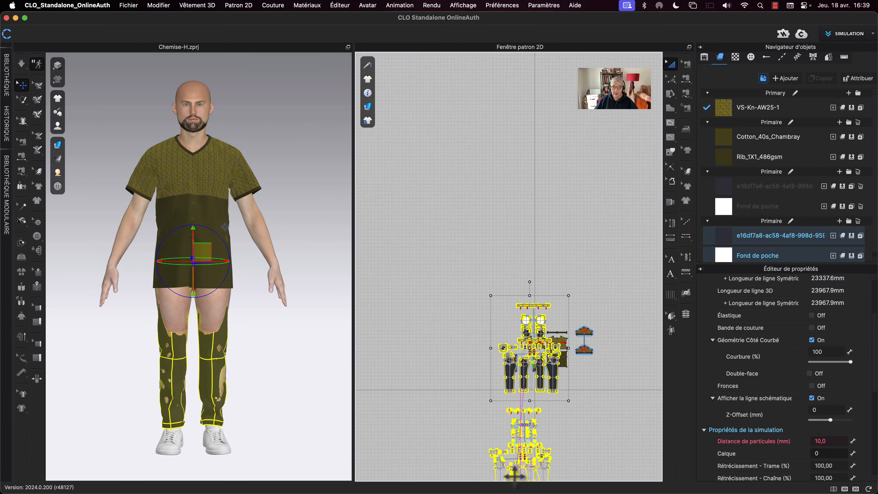
left_click_drag(522, 471, 526, 438)
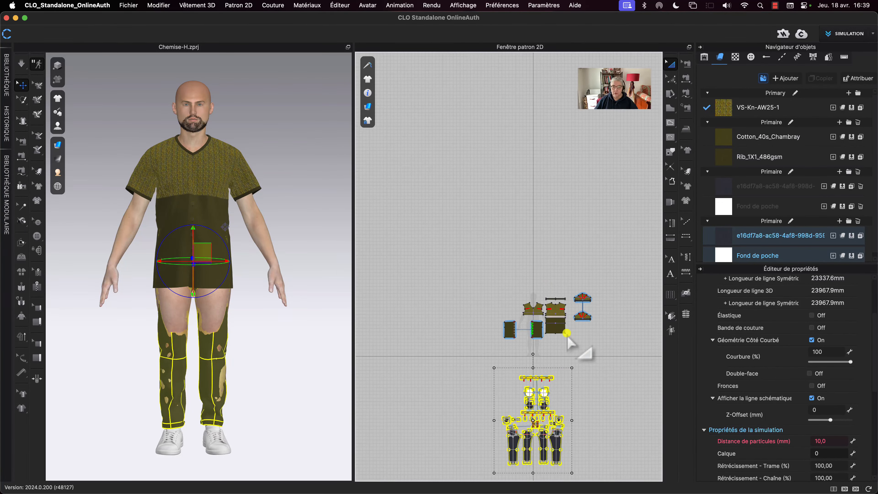
scroll(595, 258, "up", 3)
scroll(600, 245, "up", 3)
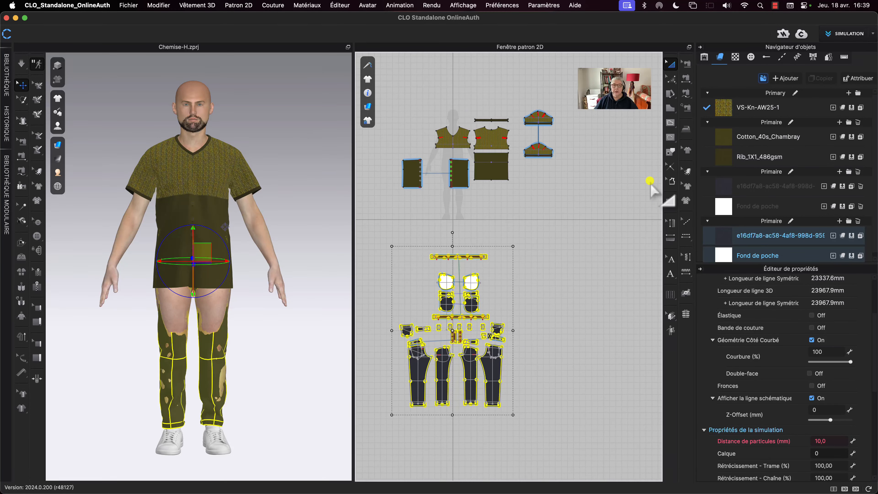
Select all the shirt patterns and deactivate them with the pattern-only option
left_click_drag(393, 98, 580, 217)
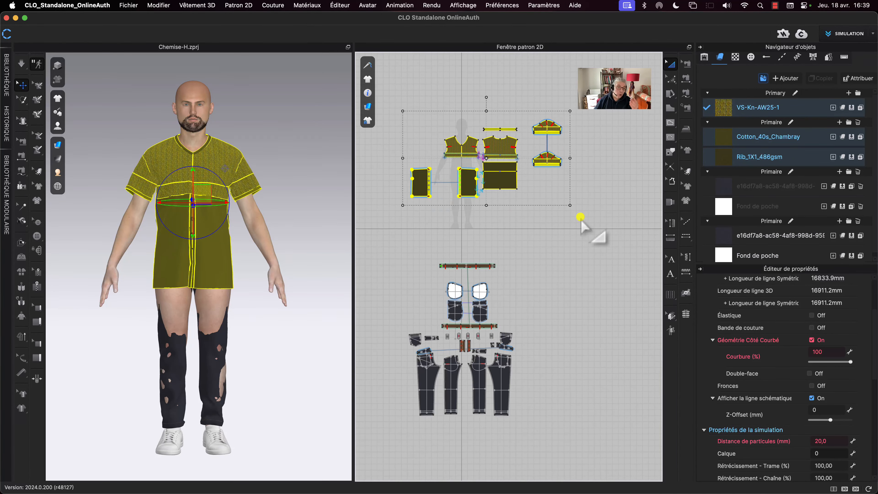
right_click(492, 180)
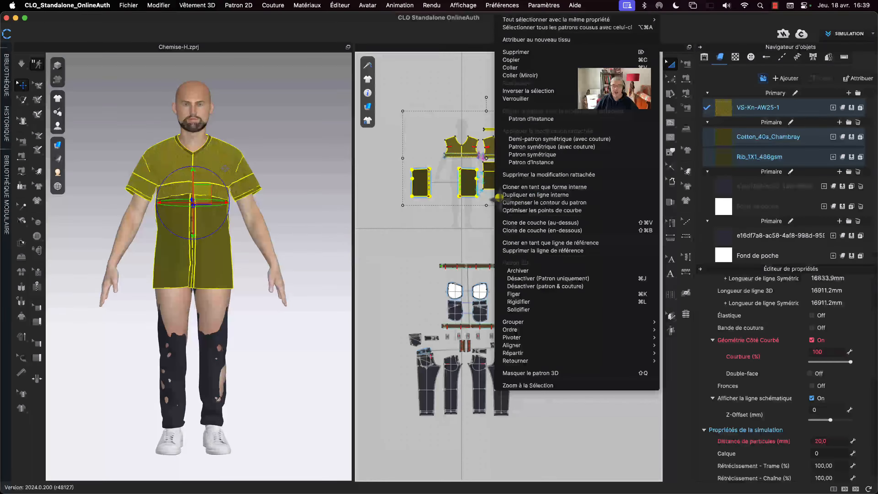
left_click(525, 277)
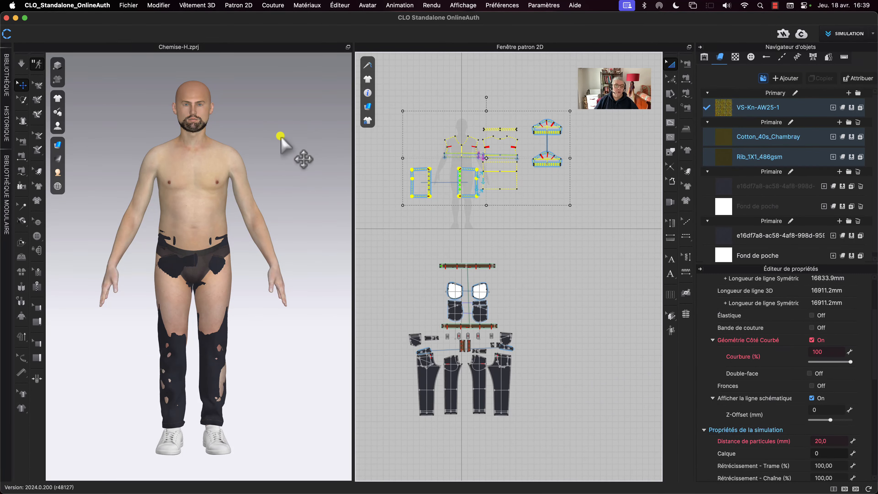
Simulate the trousers on the avatar, stop the simulation and return to the front view
right_click_drag(284, 141, 242, 134)
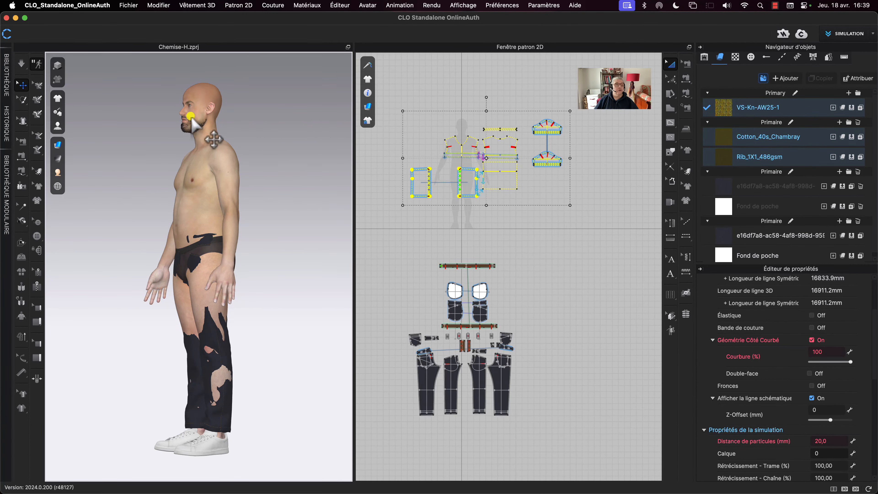
left_click(22, 63)
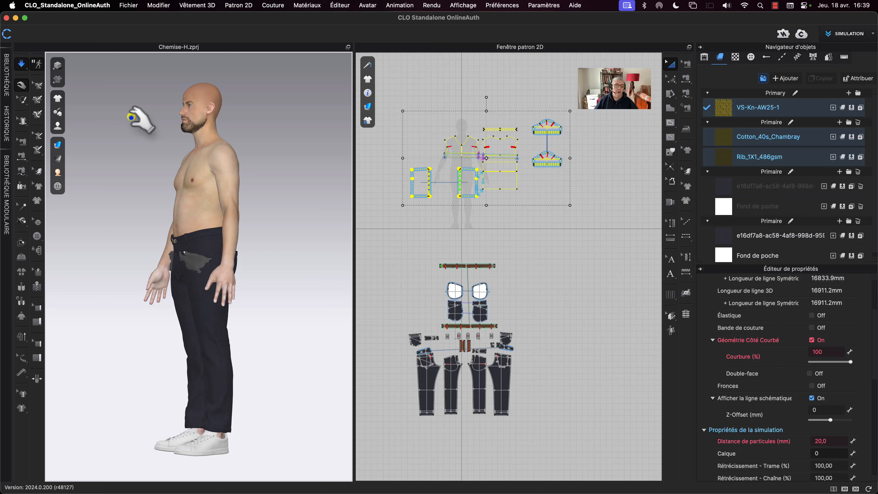
key("space")
key("2")
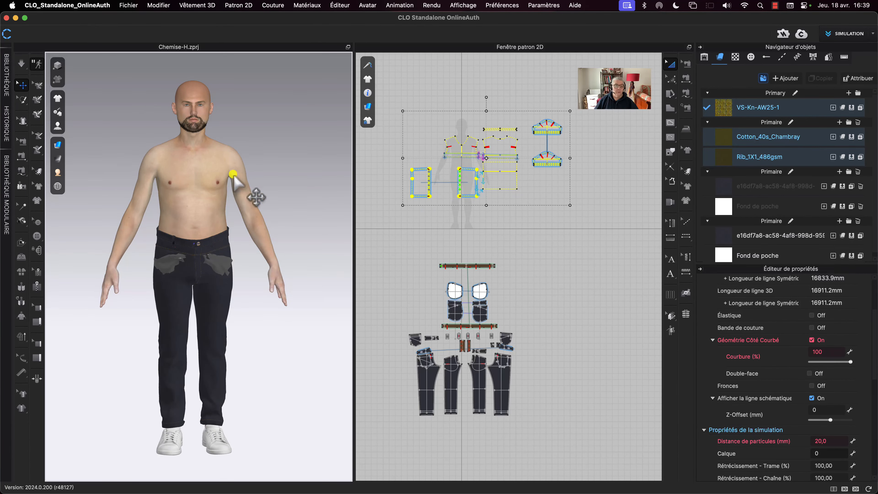
Deactivate the two white pocket lining patterns of the trousers with the pattern-only option
scroll(437, 251, "up", 3)
scroll(437, 251, "up", 3)
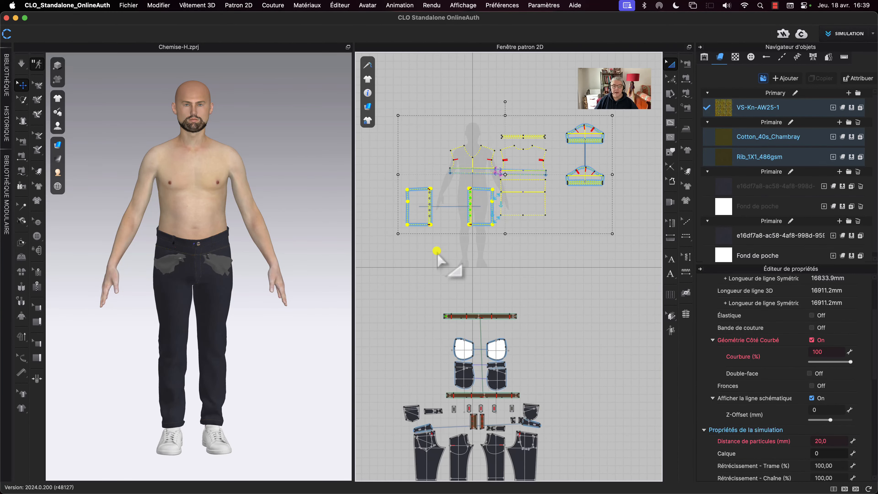
middle_click_drag(390, 314, 437, 218)
left_click(669, 64)
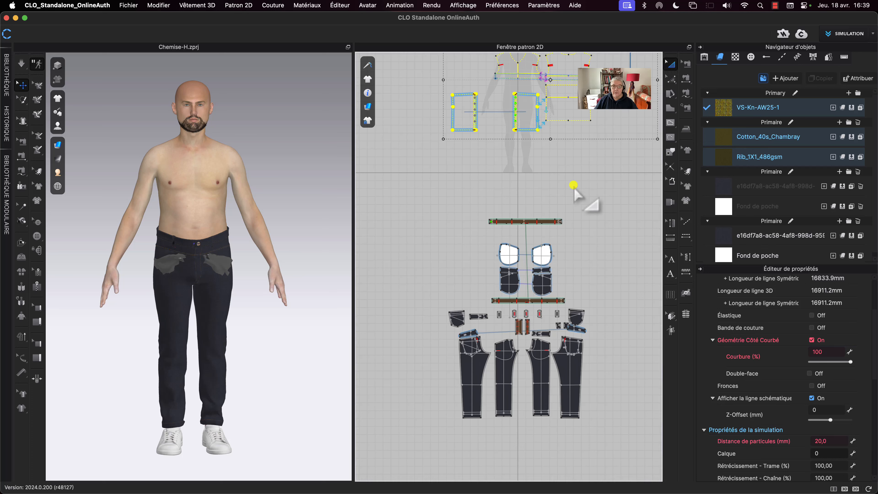
left_click(510, 255)
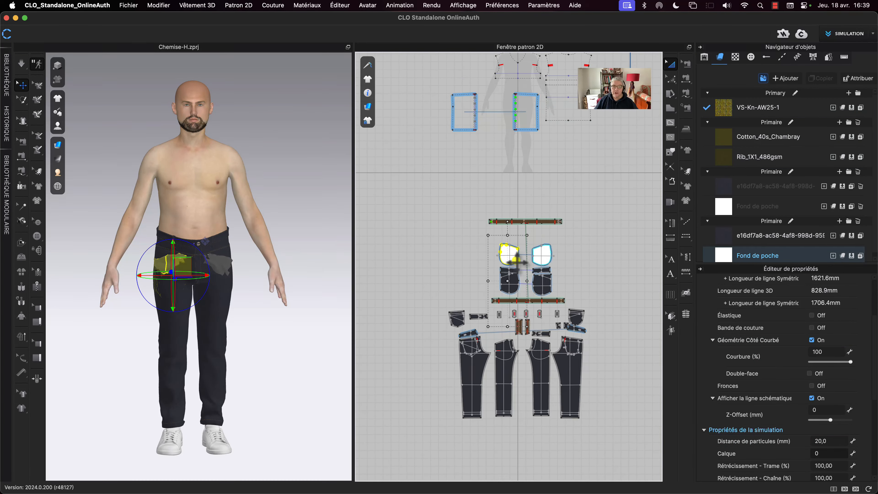
left_click(539, 258, "shift")
right_click(541, 258)
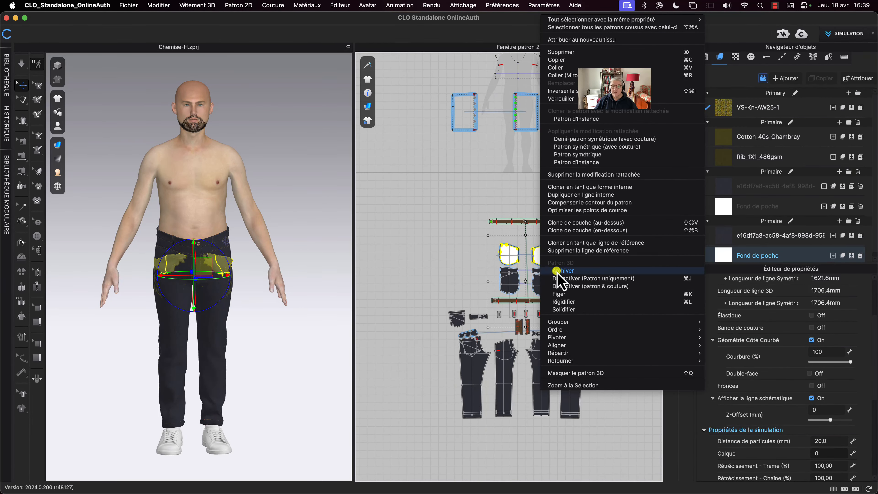
left_click(558, 279)
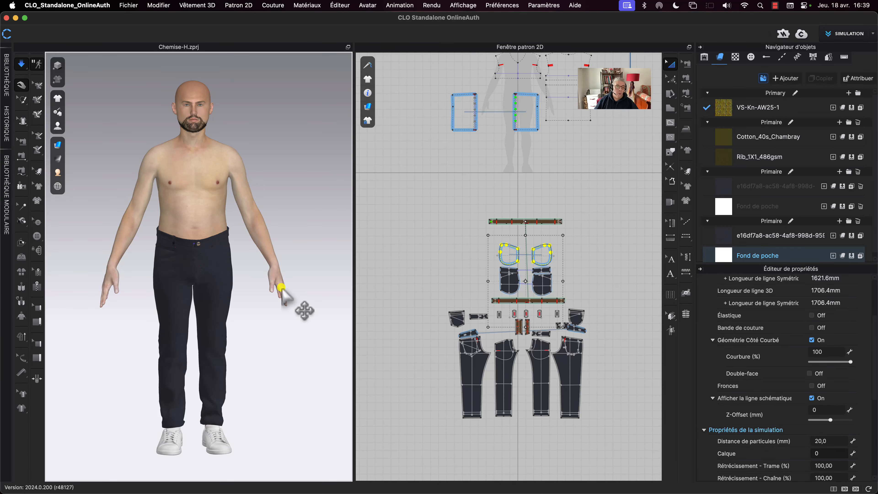
Let the trousers simulate without the pocket linings, examine the back pockets, and stop the simulation
right_click_drag(270, 309, 291, 311)
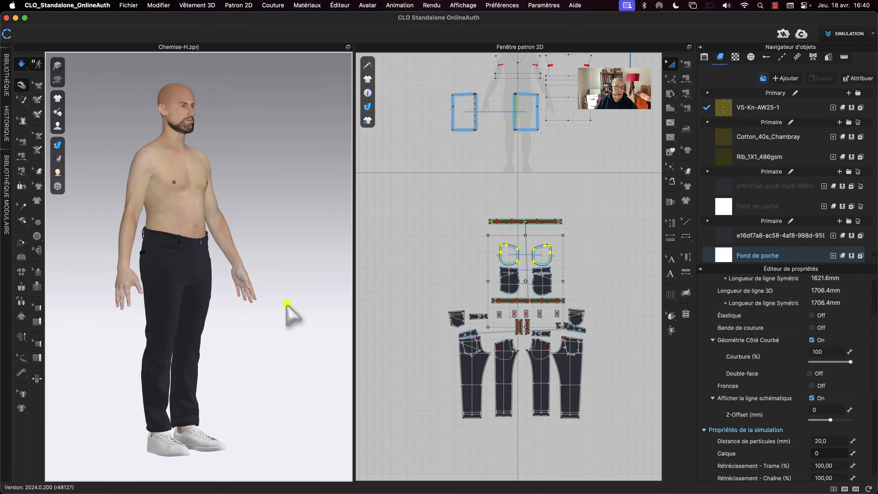
right_click_drag(259, 199, 301, 199)
scroll(205, 250, "up", 2)
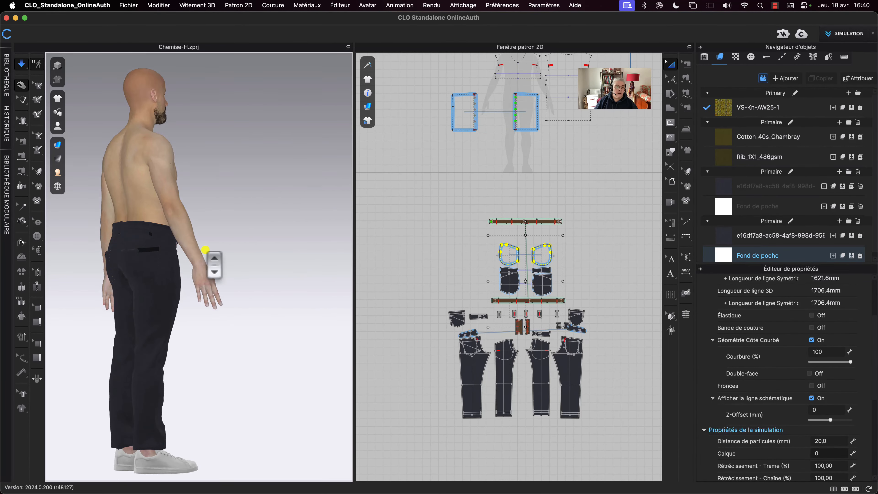
scroll(206, 250, "up", 4)
scroll(264, 298, "up", 3)
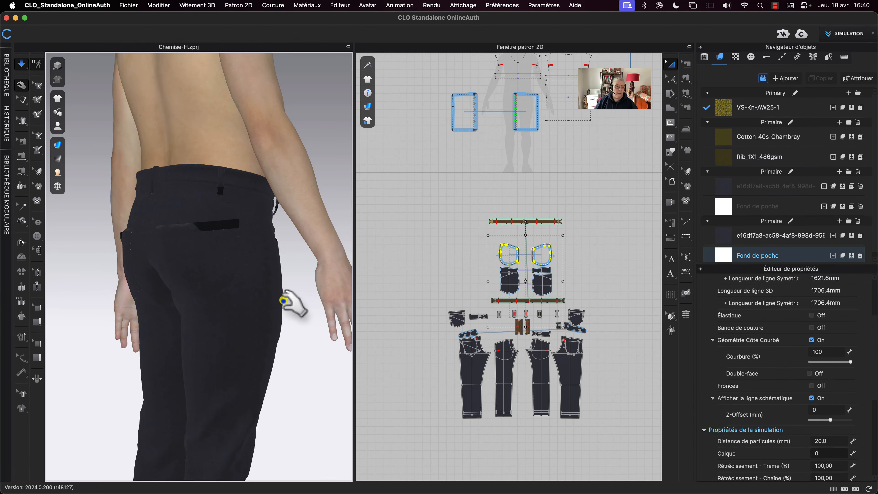
right_click_drag(283, 301, 314, 304)
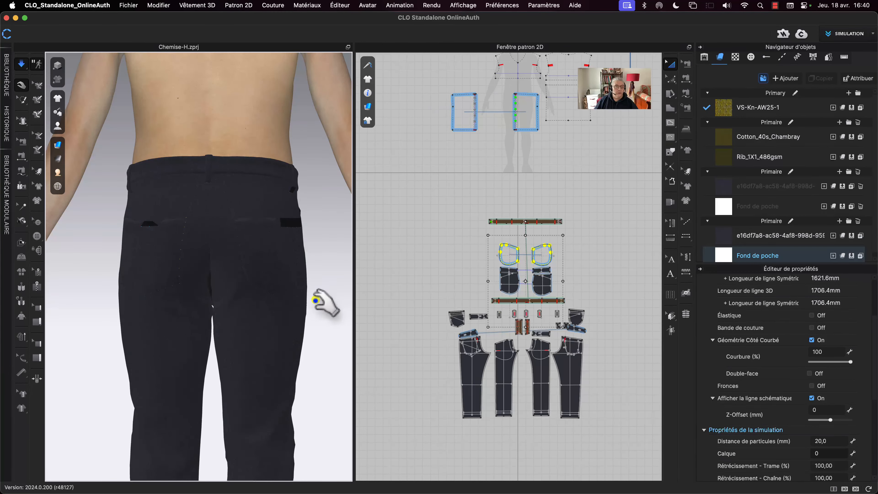
key("space")
Unlock all internal lines of the patterns in the 2D pattern layout
scroll(460, 254, "up", 4)
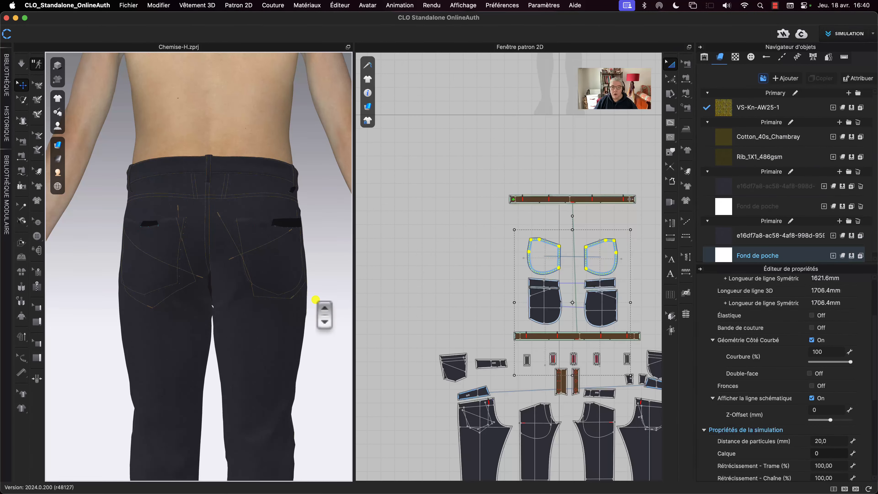
middle_click_drag(460, 255, 398, 99)
scroll(585, 159, "up", 3)
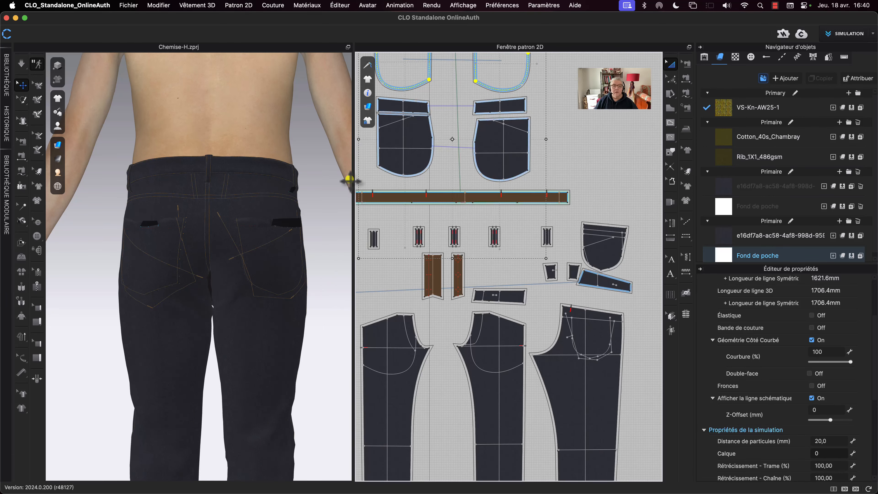
mouse_move(367, 121)
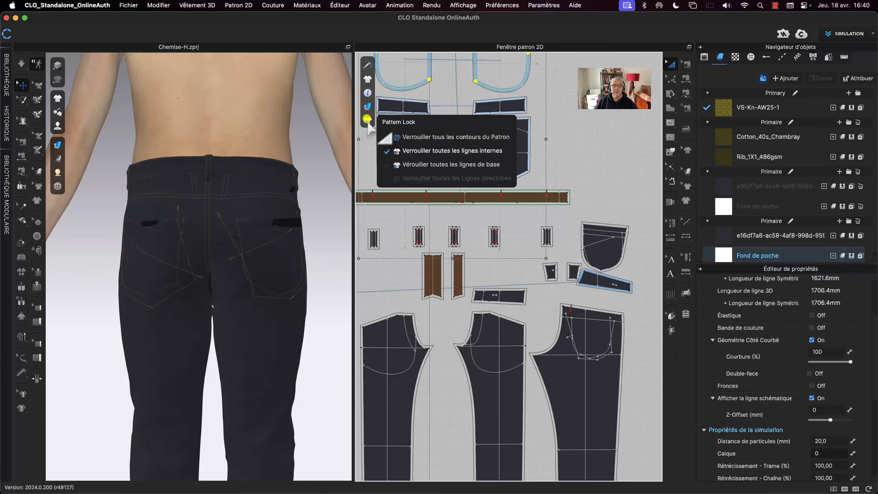
left_click_drag(368, 121, 446, 152)
Cut the back pocket pattern along its upper internal line to separate the top strip
scroll(539, 225, "up", 5)
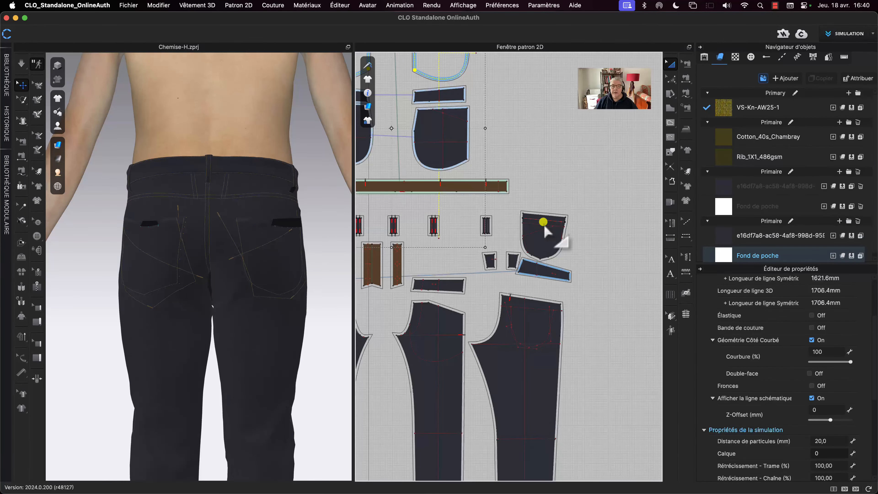
left_click(543, 222)
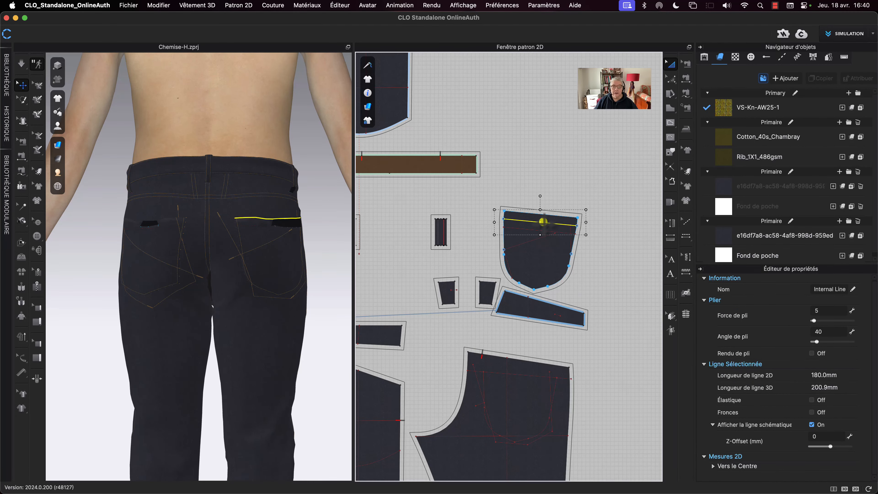
right_click(544, 222)
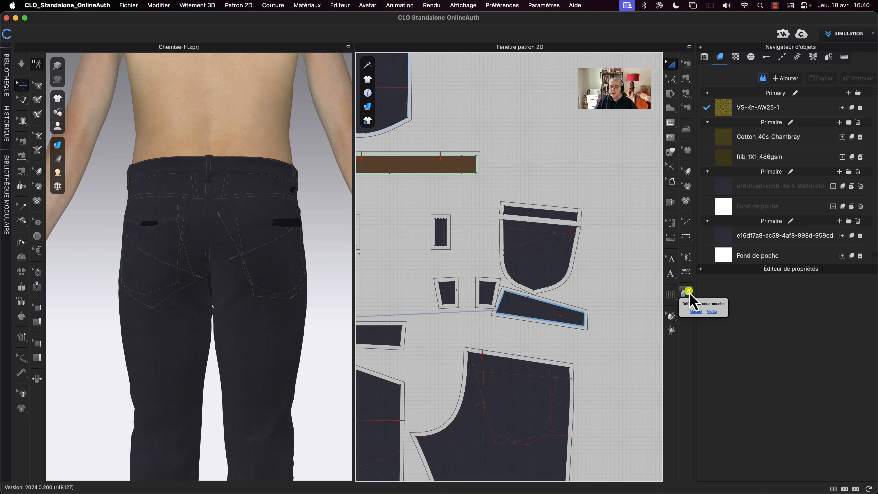
Set a sublayer relation from the back pocket to its separated top strip and run the simulation
left_click(687, 294)
left_click(540, 254)
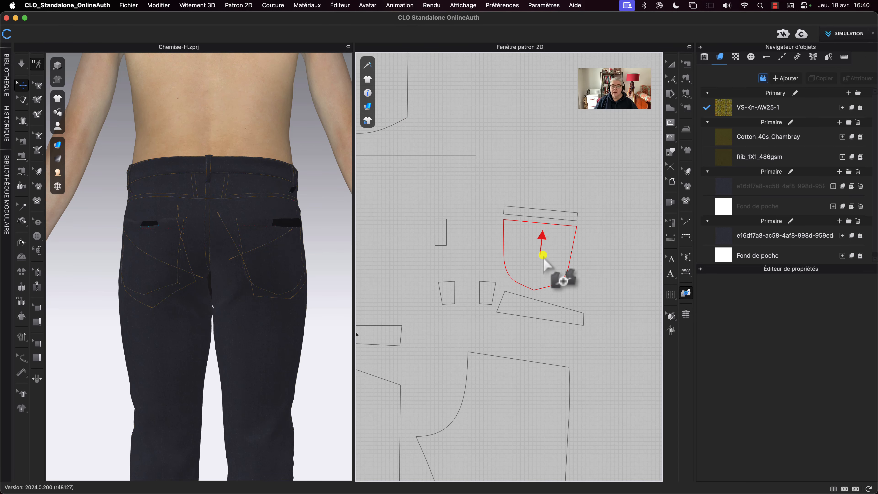
left_click(545, 216)
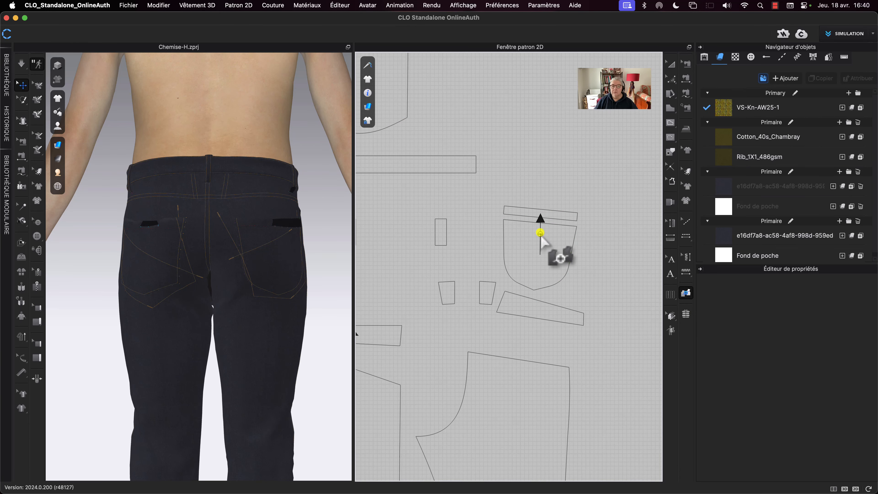
left_click(329, 229)
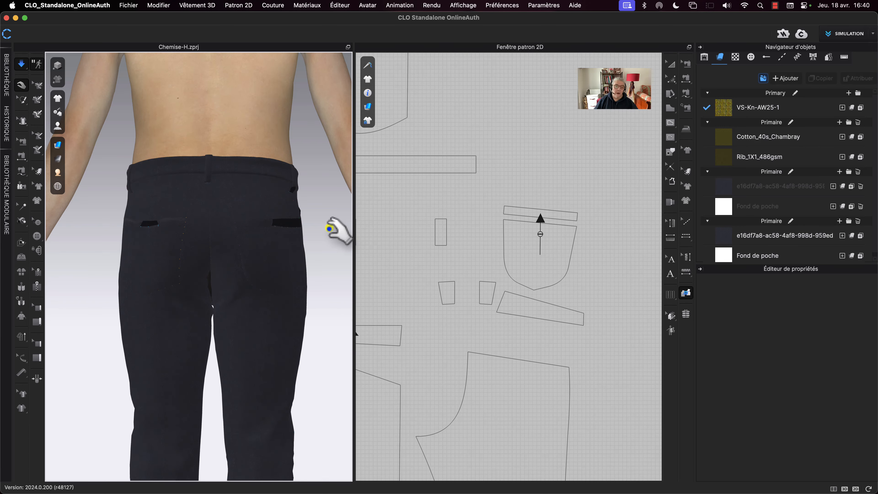
Stop the simulation and cut the opposite back pocket pattern along its upper internal line to separate the top strip
key("space")
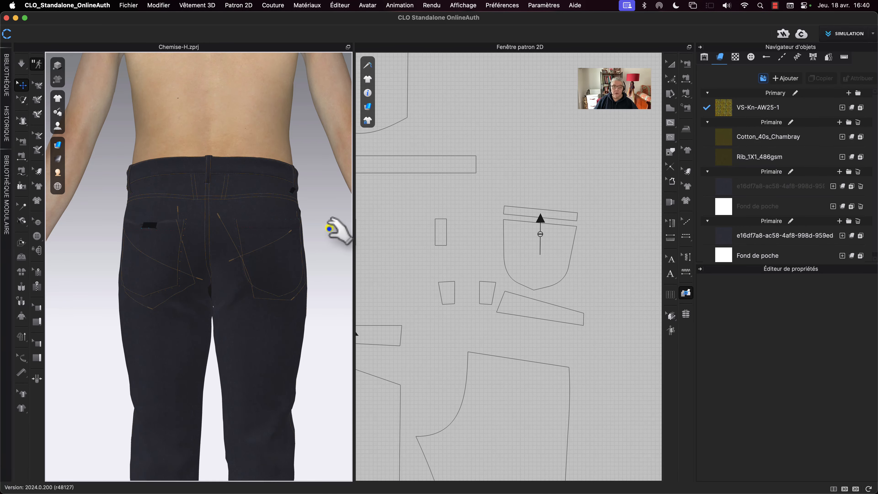
middle_click_drag(394, 239, 635, 262)
scroll(337, 232, "left", 7)
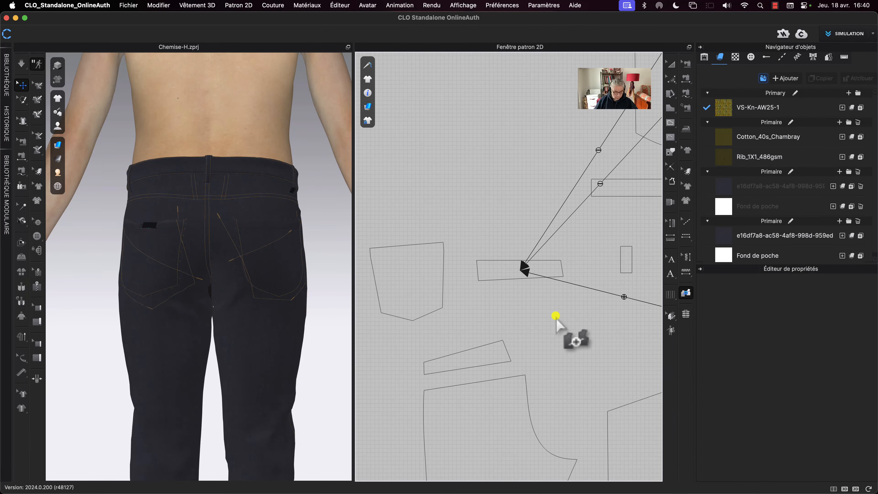
key("z")
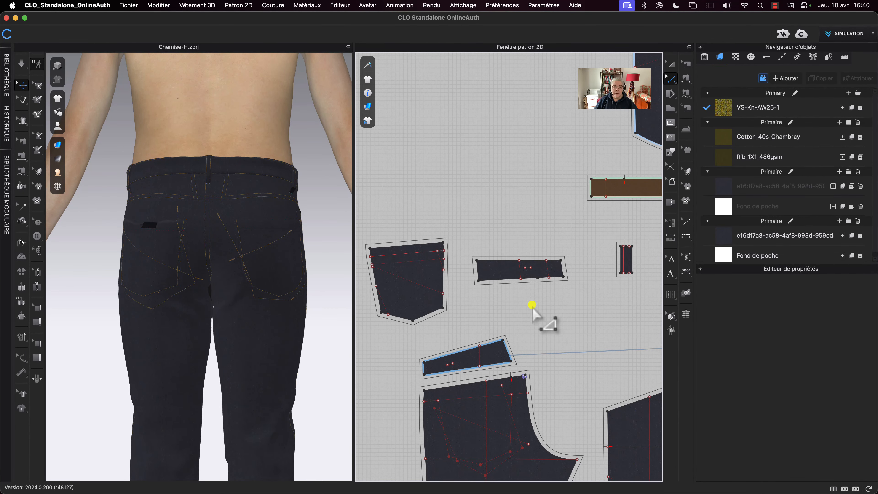
left_click(420, 257)
right_click(420, 256)
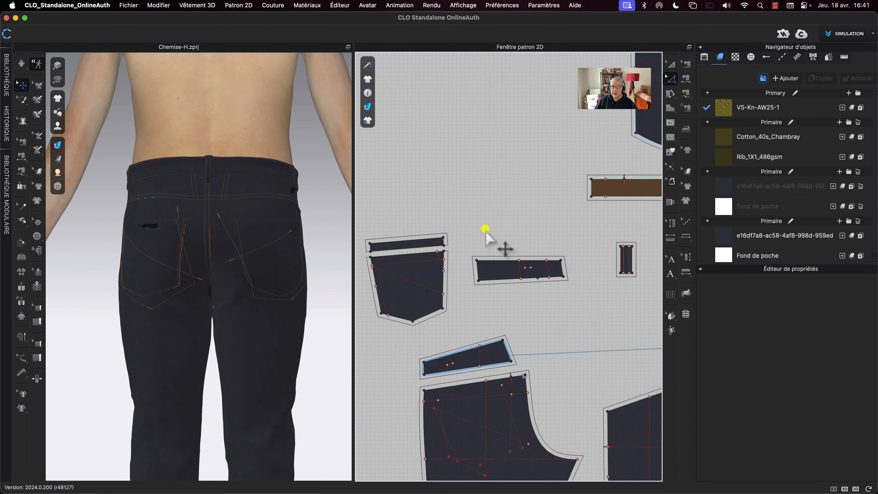
Set a sublayer relation from the second back pocket to its separated top strip, simulate the trousers, and return to pattern editing
left_click(686, 293)
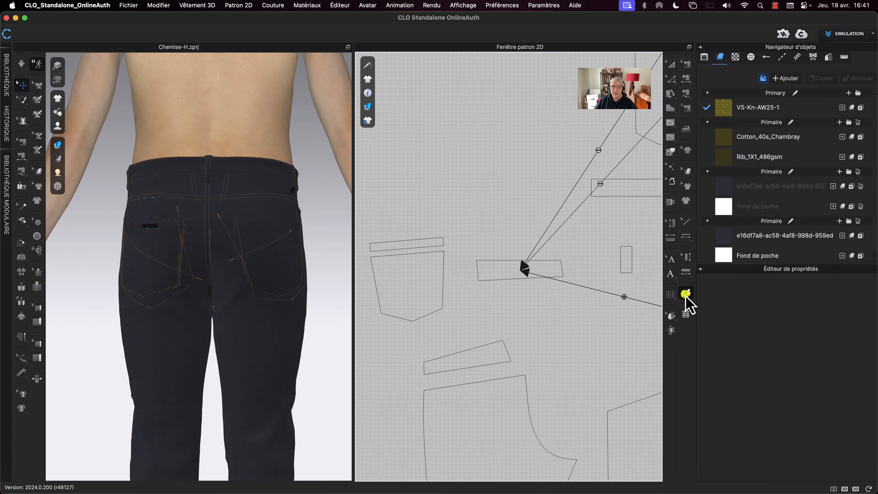
left_click(408, 246)
key("space")
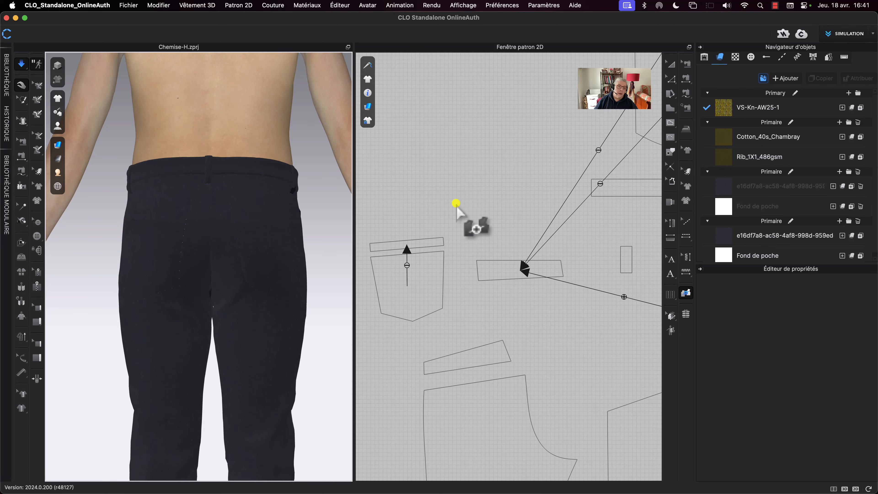
left_click(671, 64)
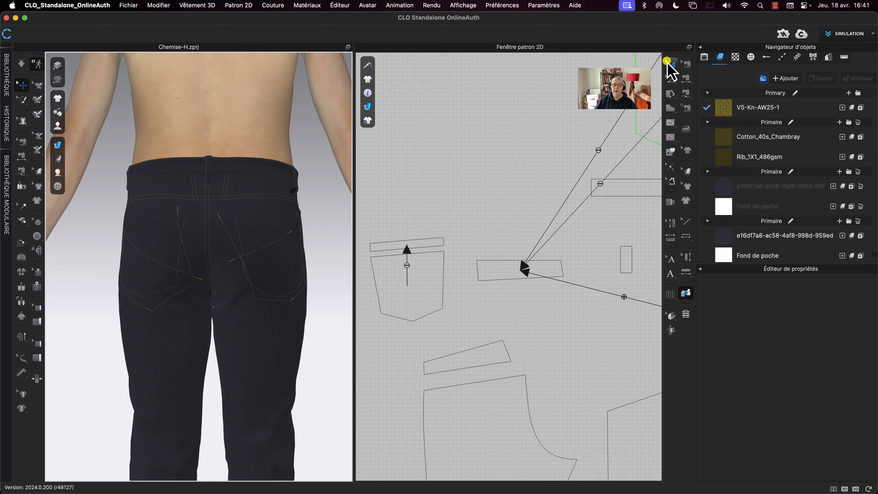
Deactivate the fly piece behind the front opening as pattern only, and briefly simulate the trousers
right_click_drag(316, 207, 207, 212)
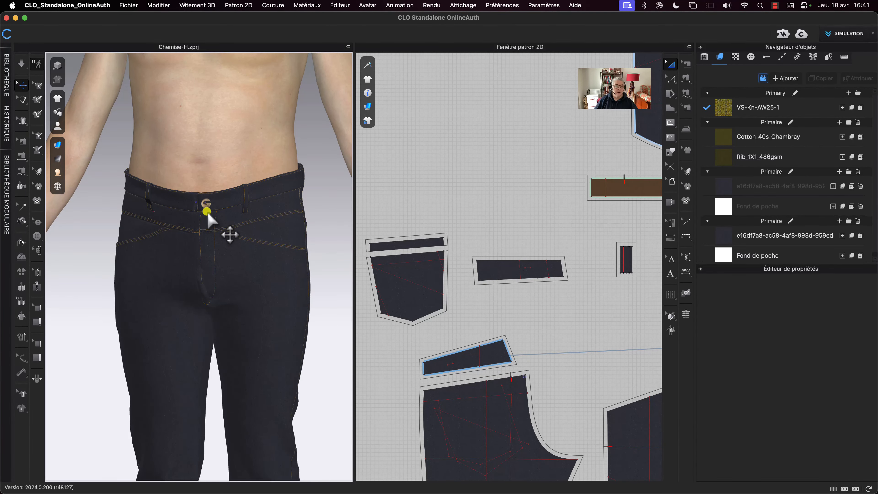
scroll(206, 211, "up", 8)
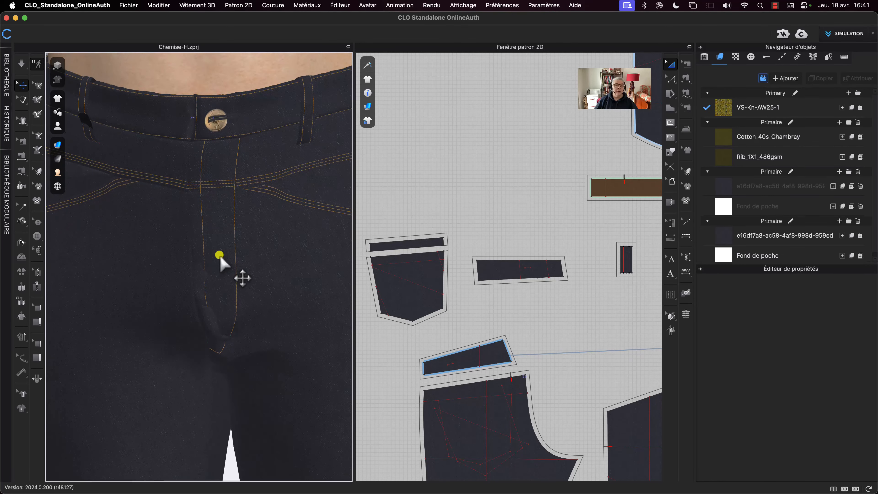
middle_click_drag(219, 255, 225, 275)
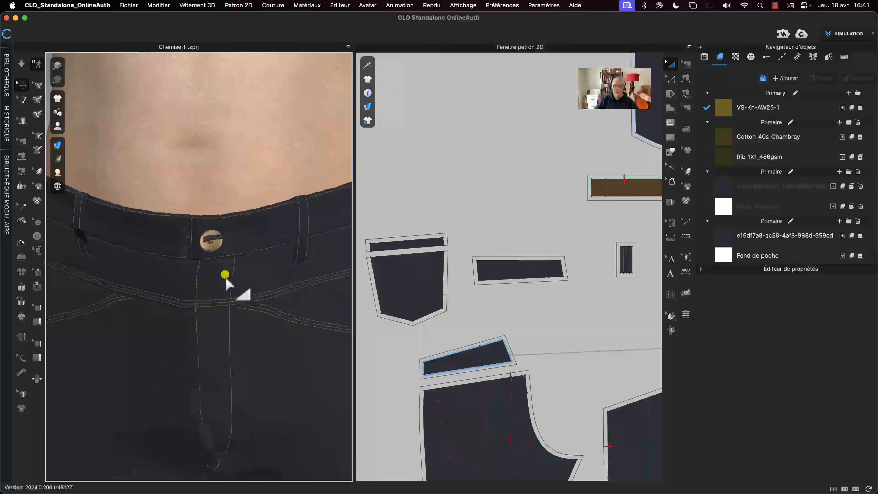
left_click(207, 447)
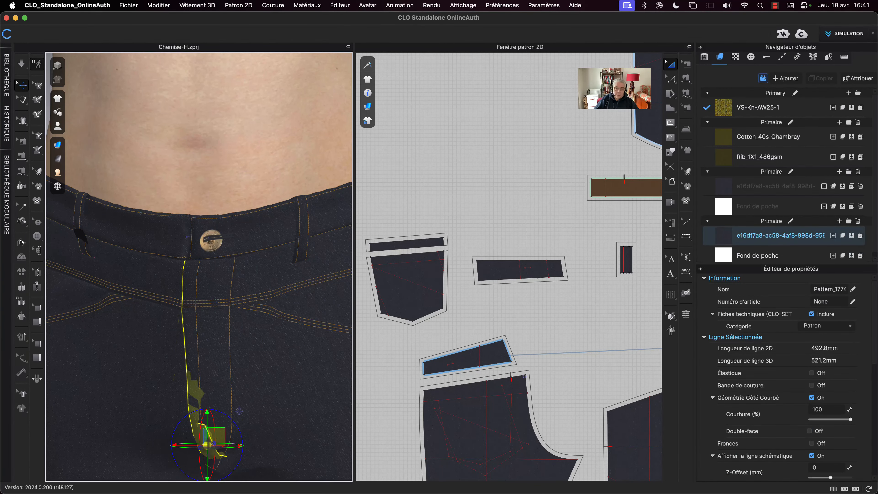
scroll(483, 283, "up", 5)
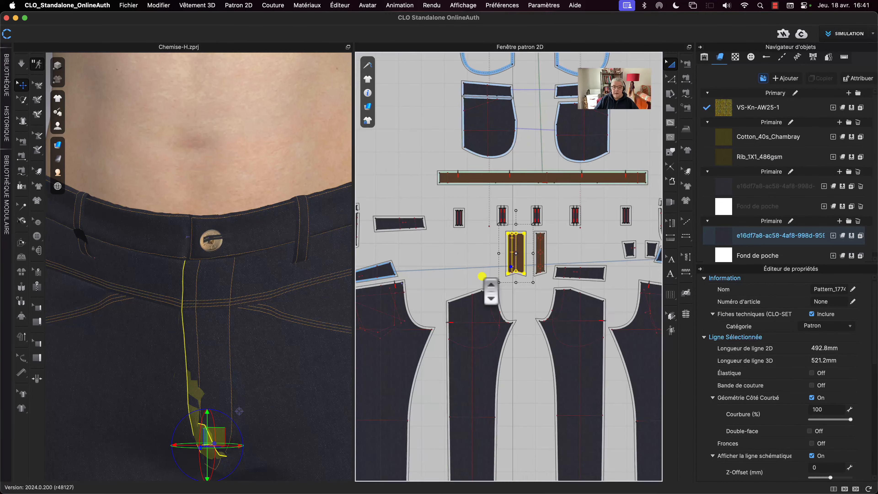
right_click(545, 250)
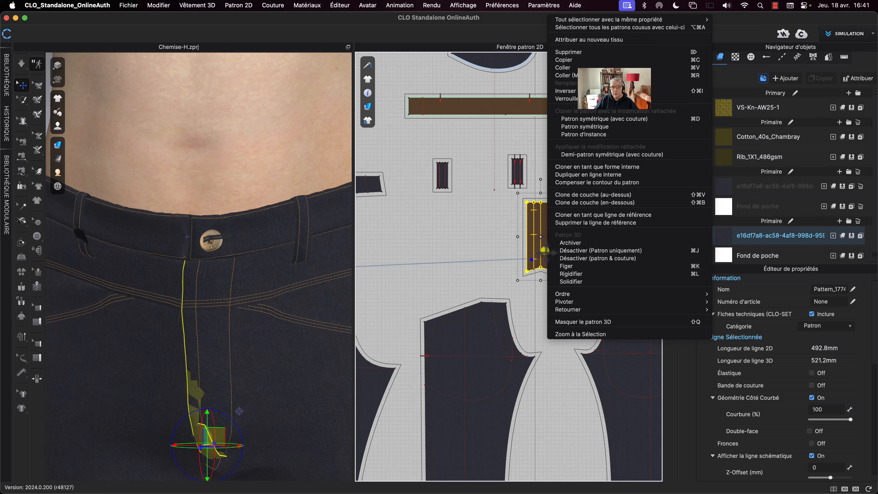
left_click(559, 250)
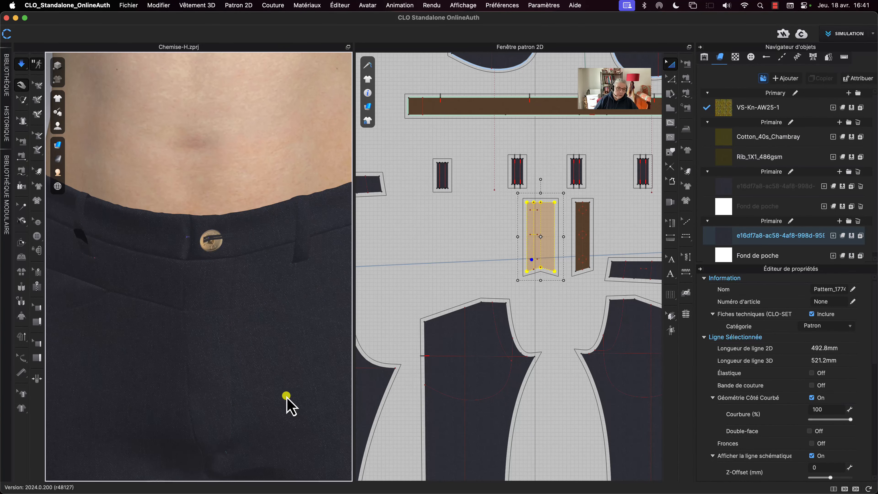
key("space")
key("space")
Select all the shirt patterns in the 2D layout and unarchive them
scroll(426, 277, "down", 5)
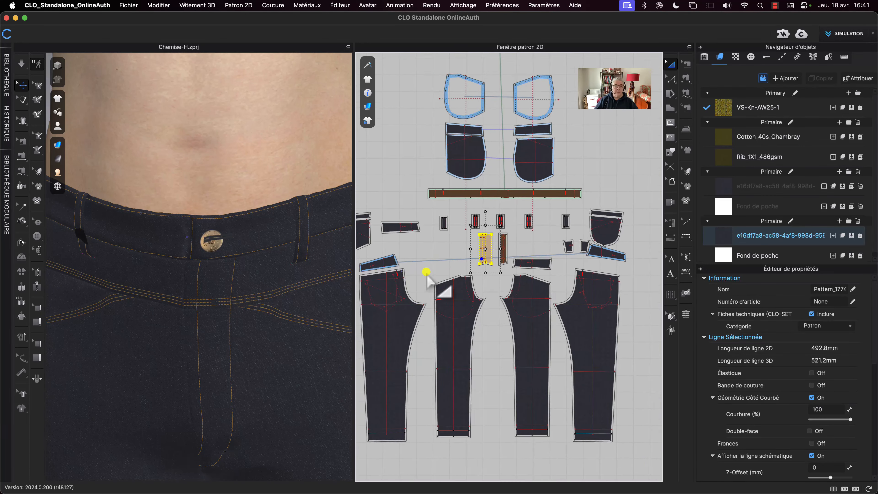
scroll(426, 271, "down", 5)
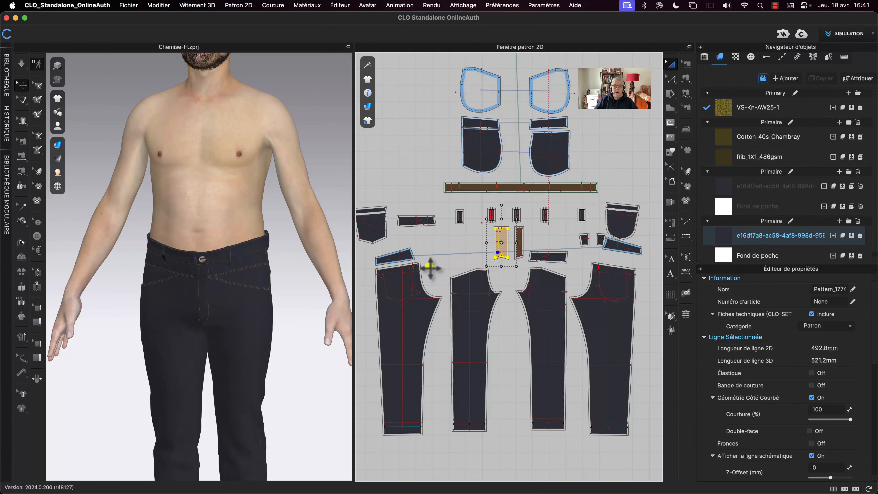
scroll(429, 266, "down", 10)
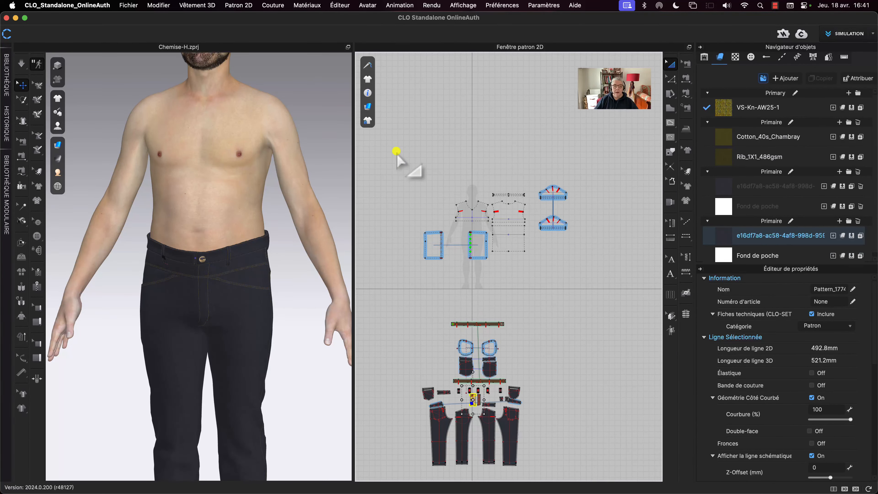
left_click_drag(398, 152, 611, 275)
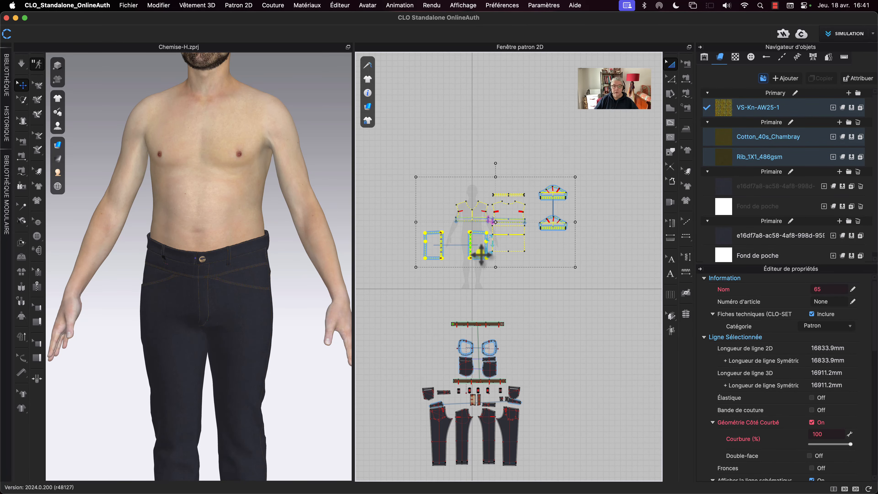
right_click(474, 251)
left_click(498, 271)
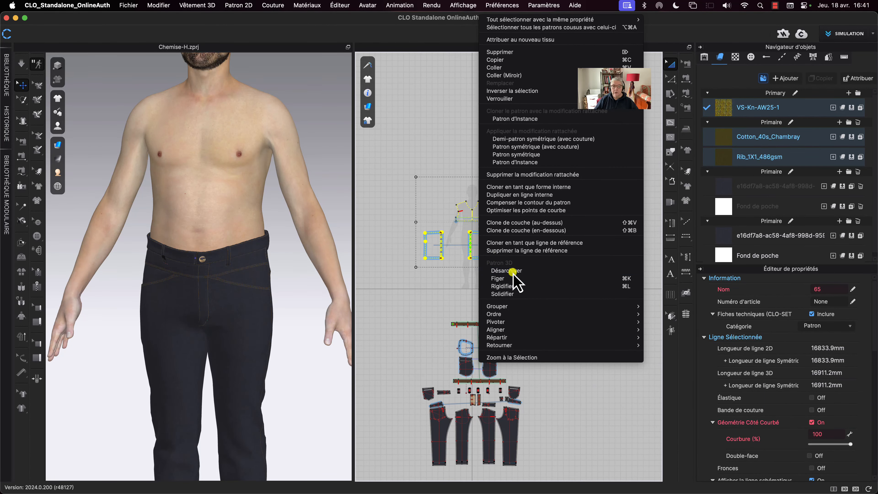
Simulate the shirt over the trousers, pull its front hem and back outward by hand, and stop the simulation
key("q")
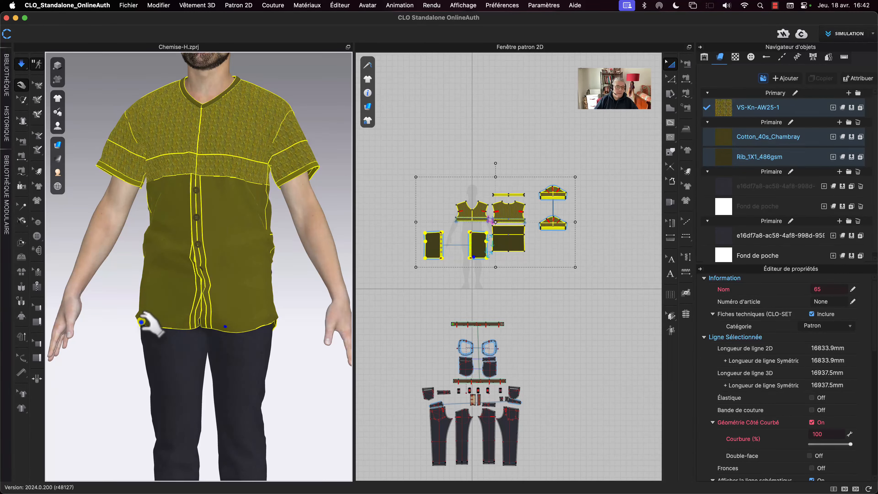
left_click_drag(142, 322, 136, 353)
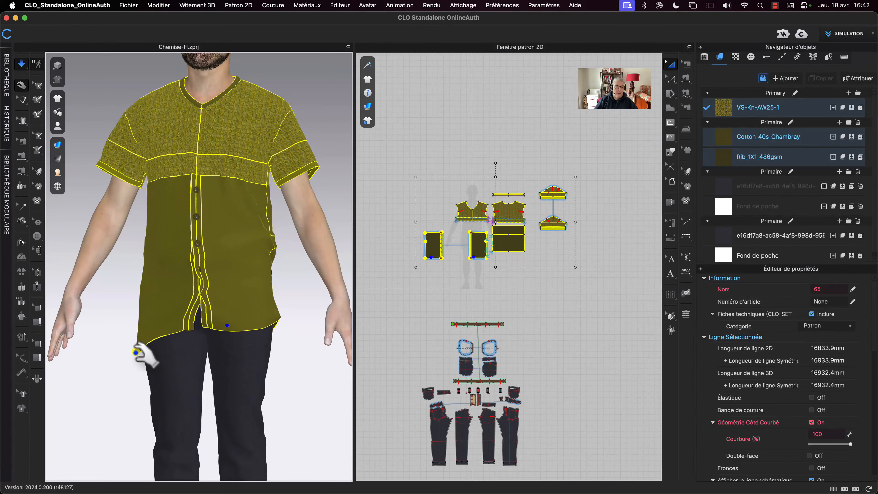
right_click_drag(282, 311, 278, 277)
left_click_drag(279, 277, 445, 305)
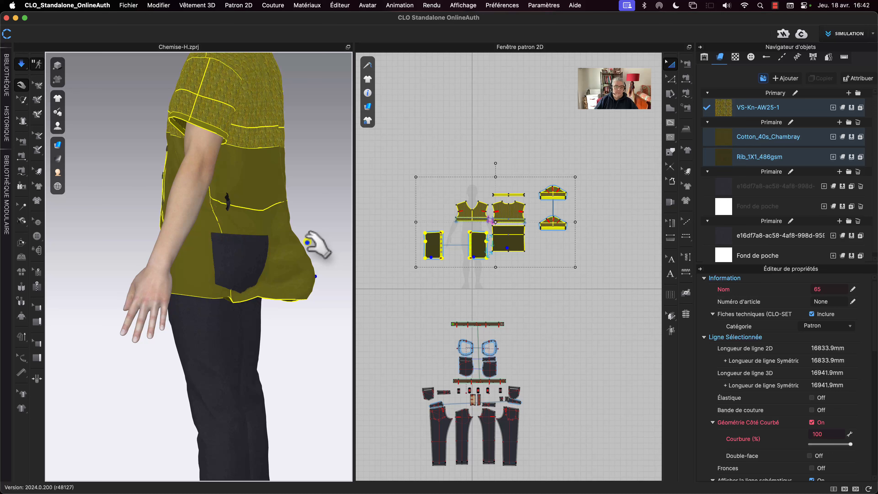
key("space")
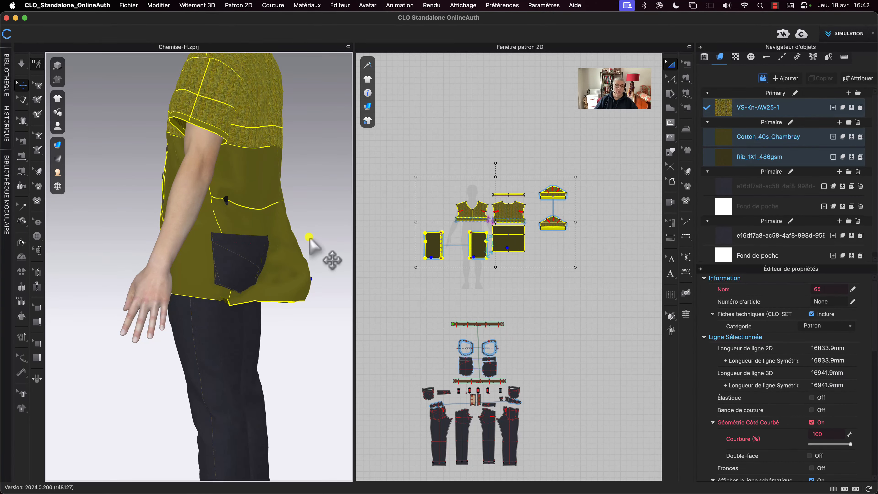
Resume the simulation and pull the shirt's back side edge away from the trousers' back pocket, then stop it
right_click_drag(308, 239, 235, 243)
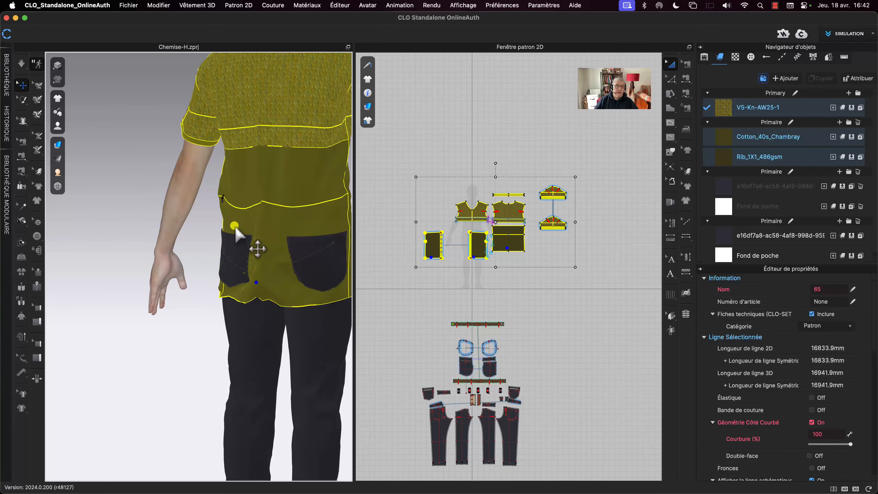
key("space")
left_click_drag(227, 225, 196, 239)
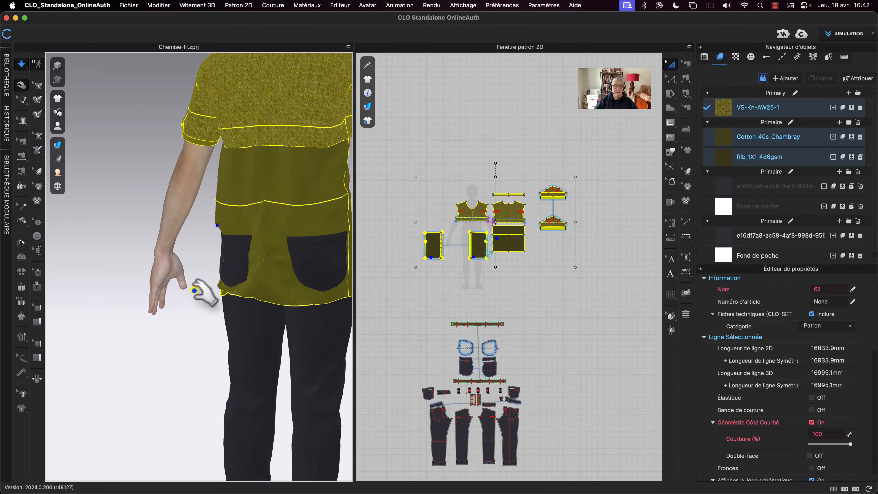
key("space")
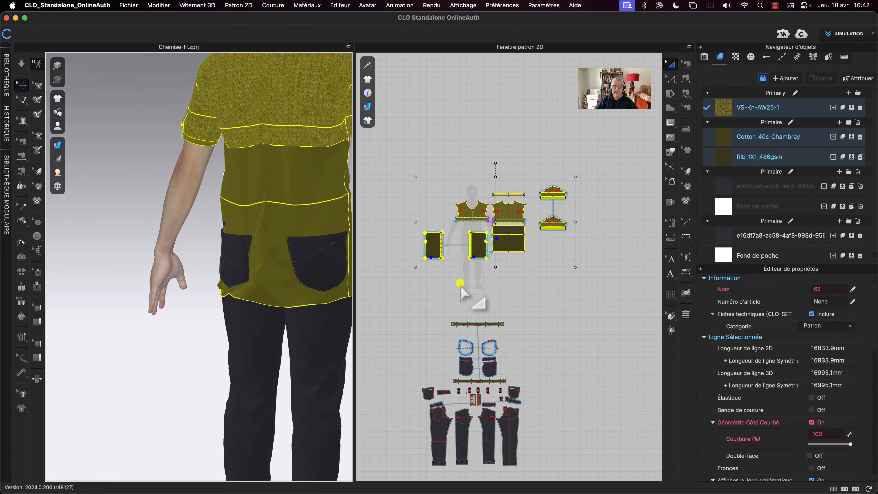
Set the simulation layer (Calque) of the selected shirt patterns to 1
middle_click_drag(461, 290, 460, 284)
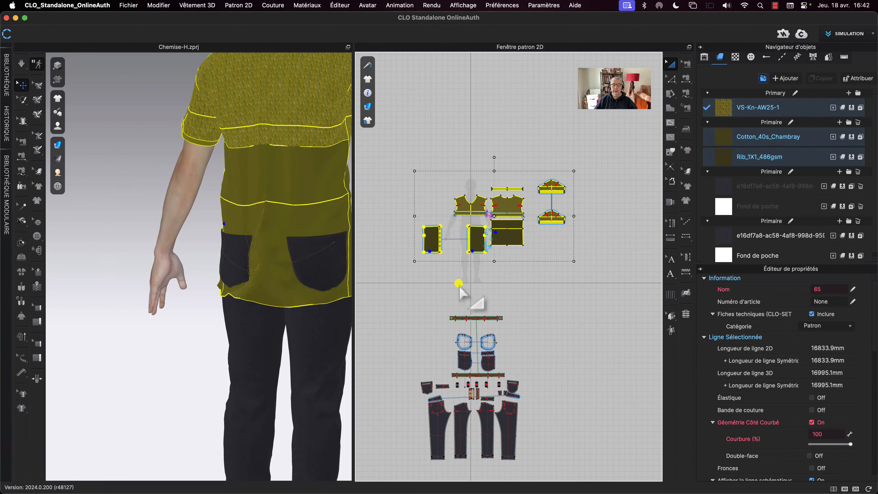
right_click_drag(194, 302, 205, 305)
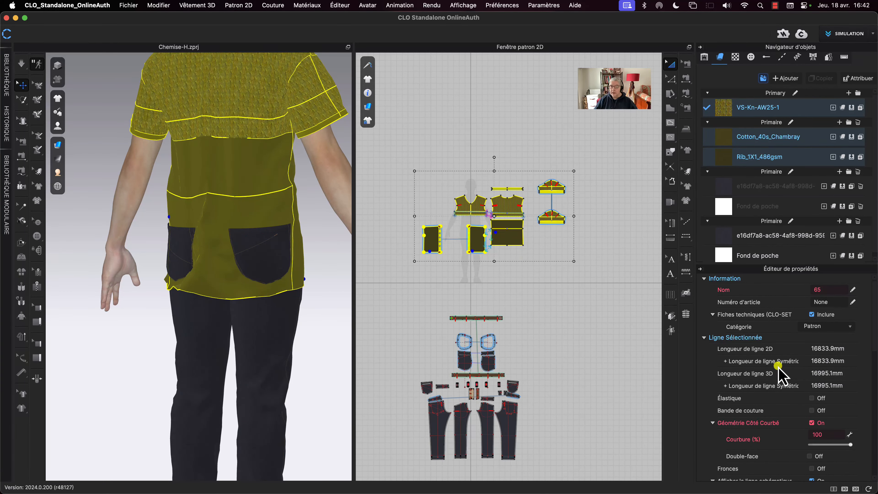
scroll(779, 367, "down", 4)
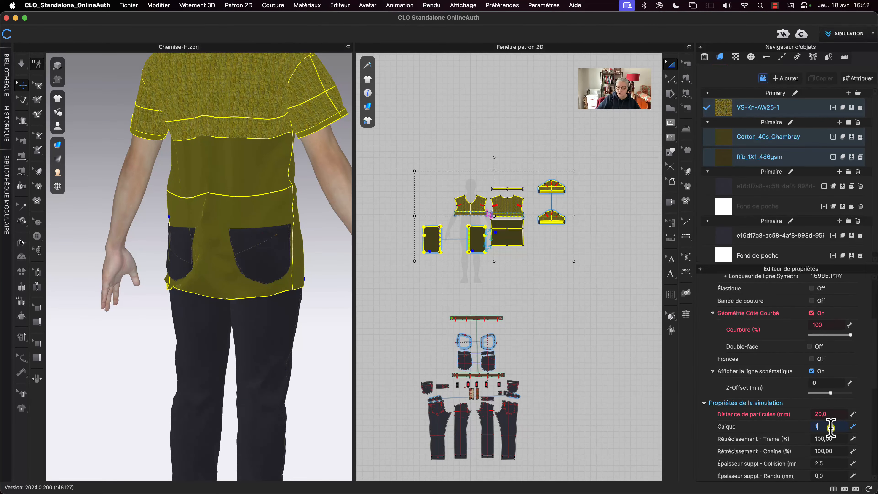
key("Return")
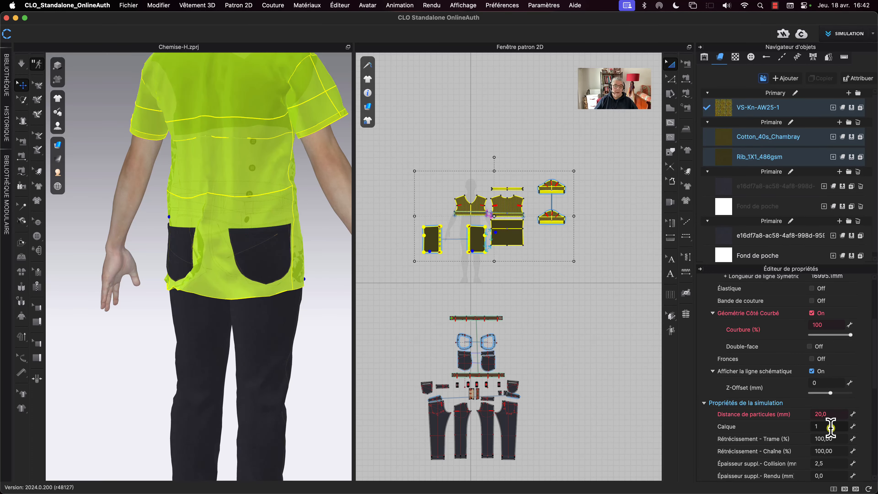
Simulate the layered shirt, pull its back and front hems into place over the trousers, and stop the simulation
key("space")
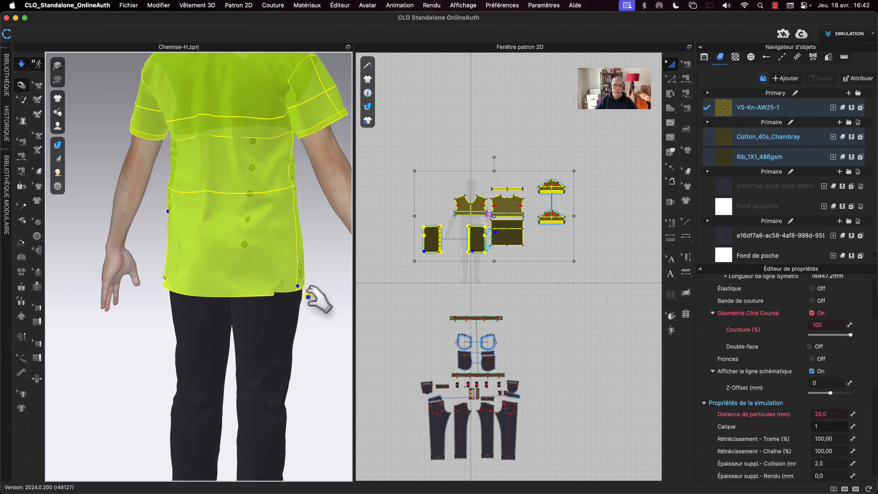
left_click_drag(308, 297, 310, 301)
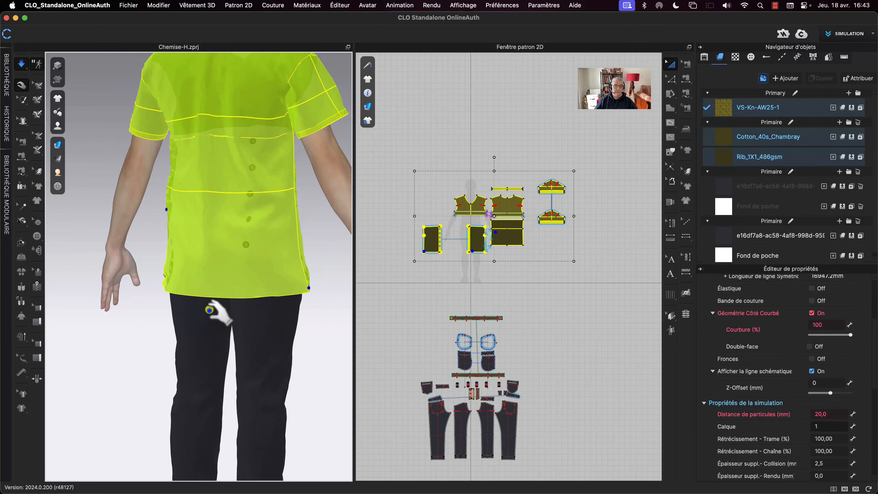
mouse_move(147, 318)
right_mouse_down()
mouse_move(225, 324)
mouse_move(164, 311)
mouse_move(184, 303)
mouse_move(156, 308)
right_mouse_up()
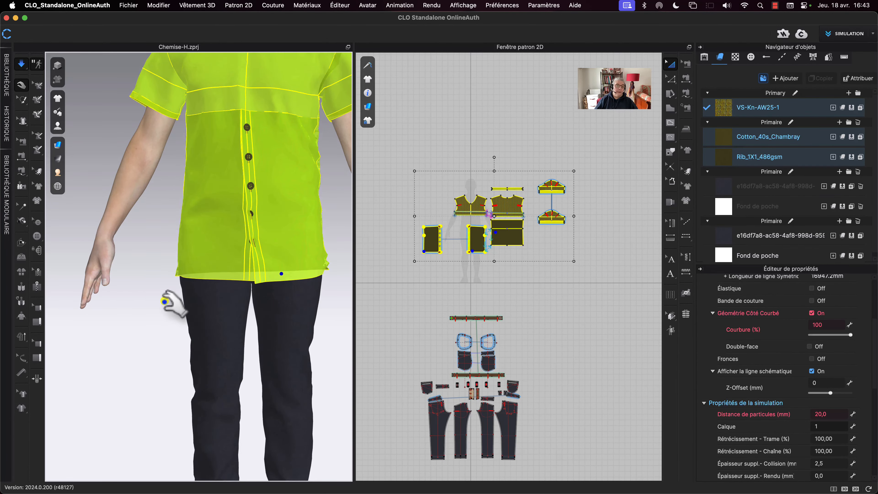
left_click_drag(183, 277, 173, 304)
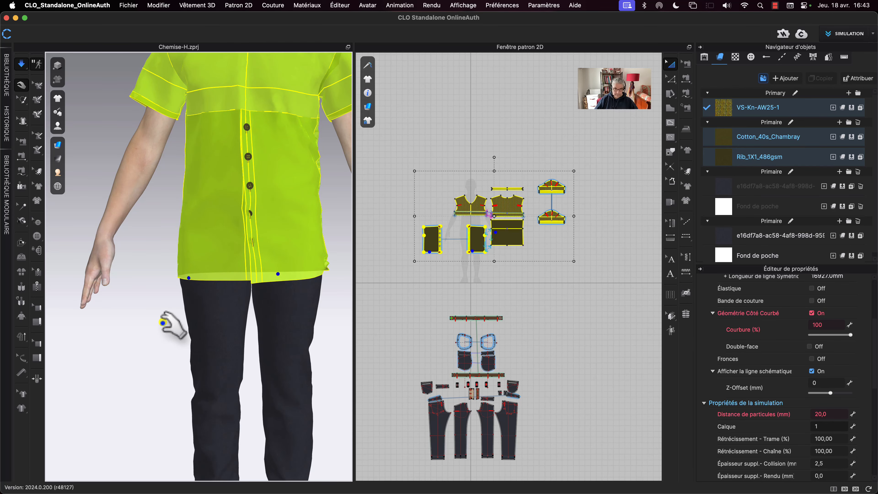
key("space")
middle_click_drag(421, 282, 433, 272)
scroll(433, 272, "up", 5)
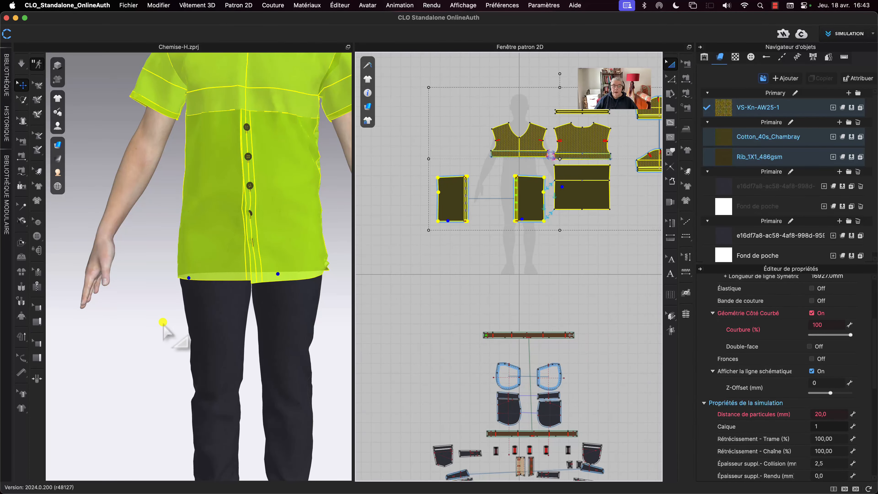
Reset the 3D position of the second-lowest front placket button, simulate the shirt briefly and stop the simulation
scroll(183, 344, "up", 5)
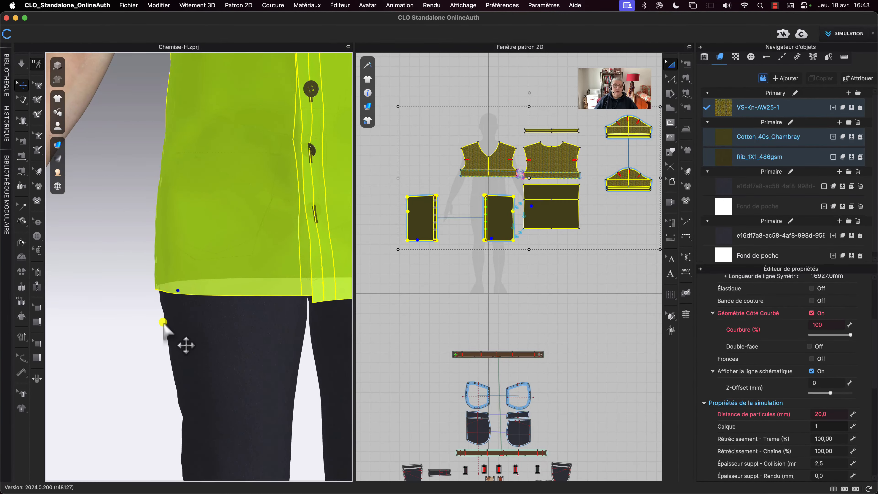
middle_click_drag(163, 321, 104, 350)
left_click(247, 180)
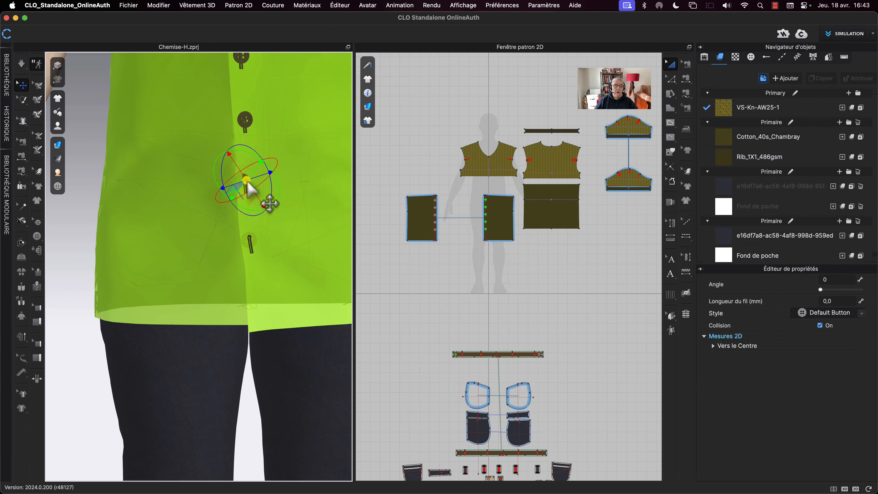
right_click_drag(310, 190, 270, 198)
scroll(270, 198, "up", 3)
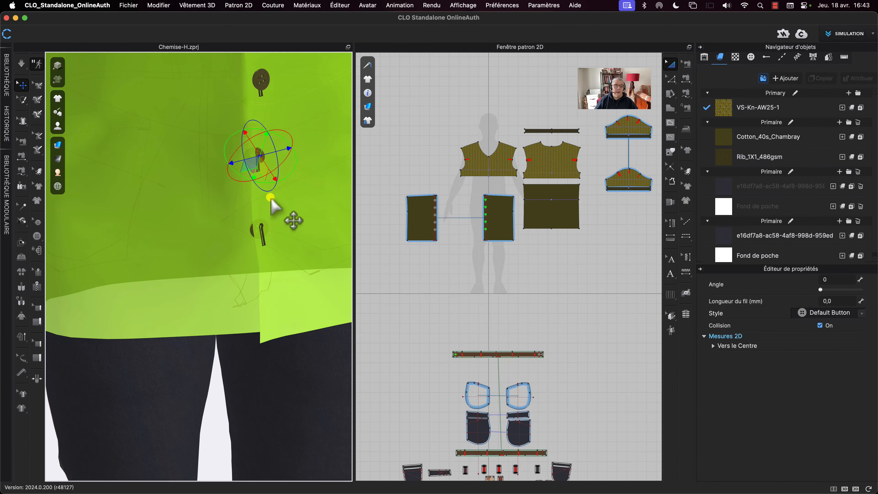
left_click(386, 243)
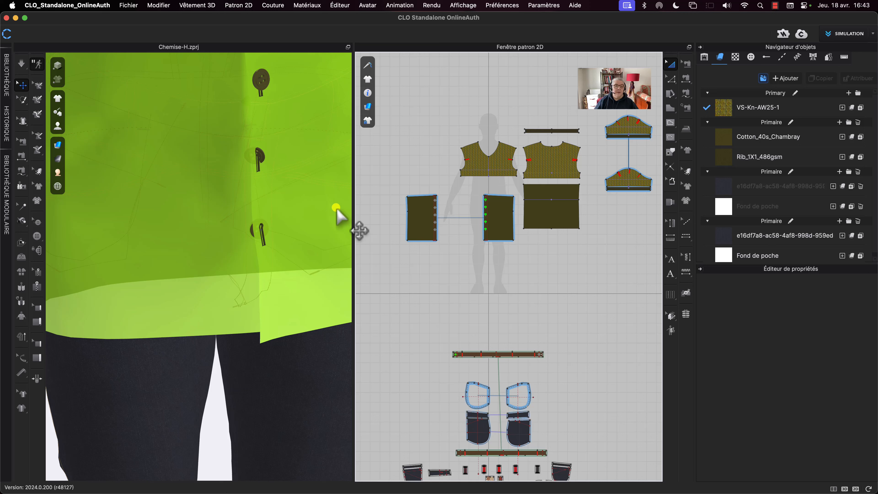
left_click(262, 158)
right_click(263, 157)
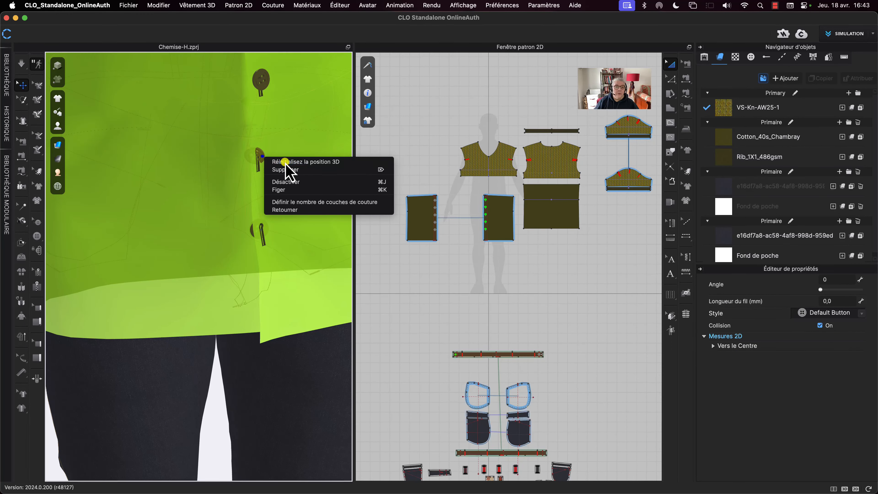
left_click(285, 162)
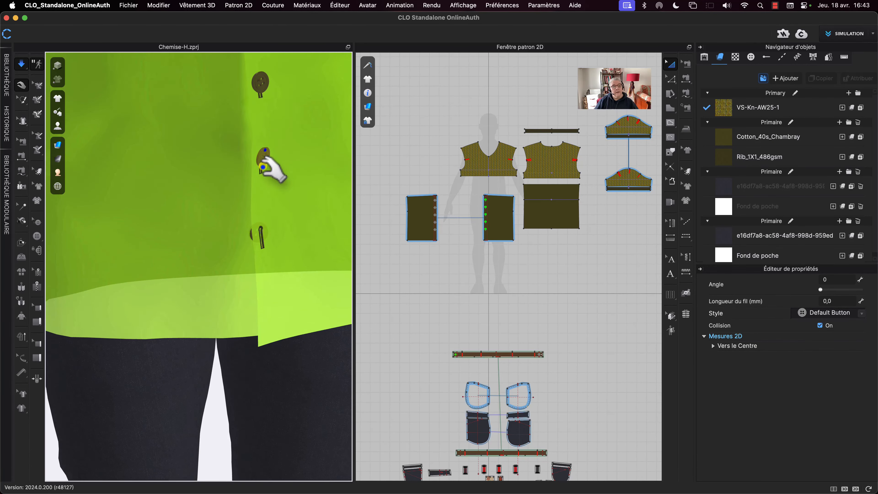
key("space")
right_click_drag(292, 208, 320, 213)
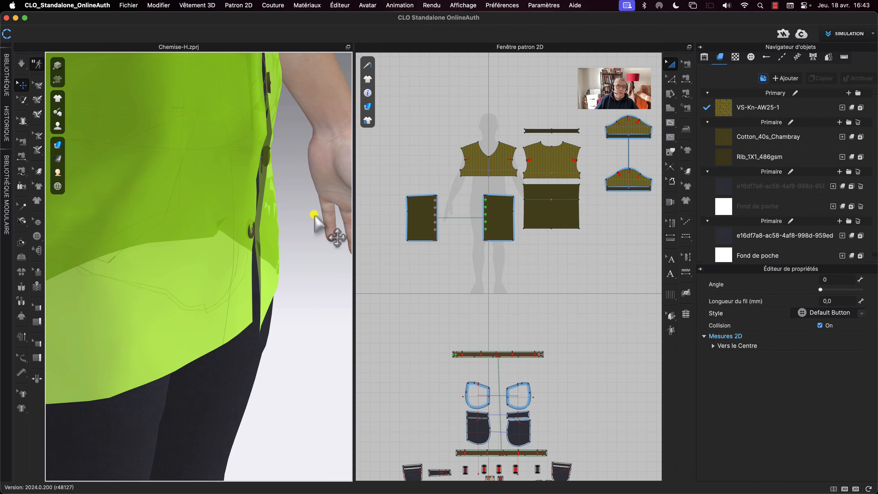
Try to move the lowest placket button in 3D, and undo the resulting shift of the shirt's front panel
left_click(254, 233)
left_click_drag(253, 233, 246, 231)
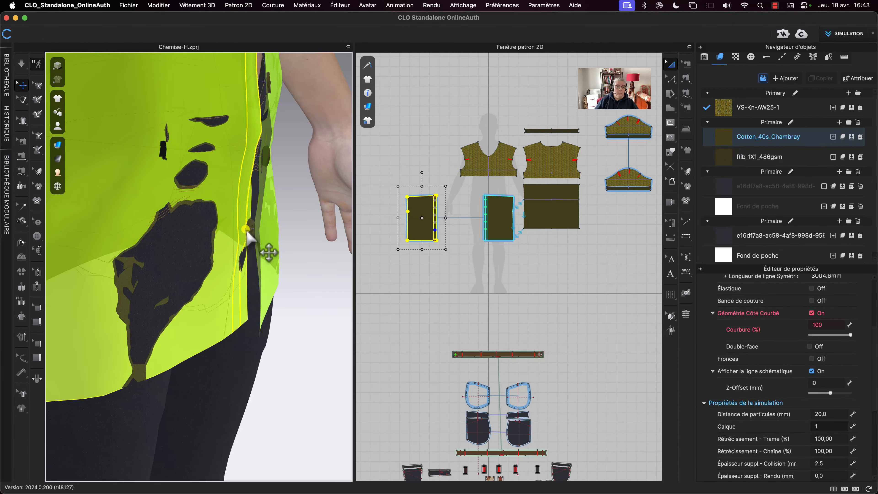
key("super+z")
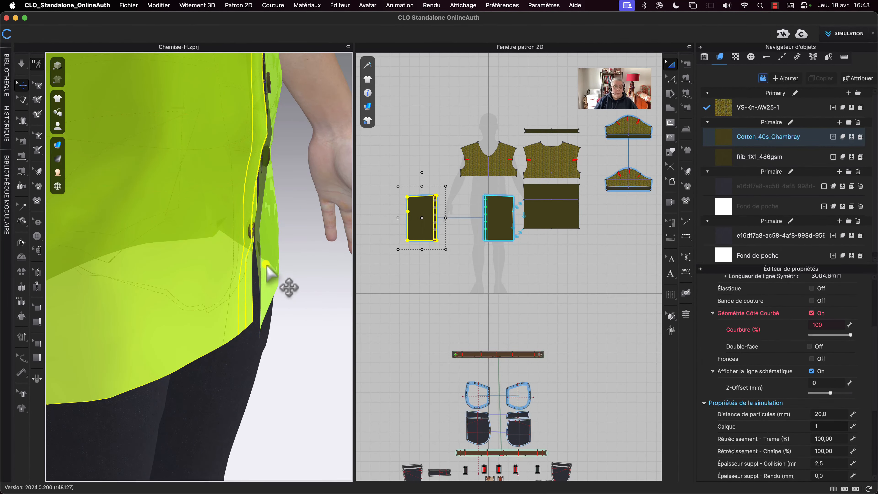
right_click_drag(265, 266, 294, 239)
left_click(323, 222)
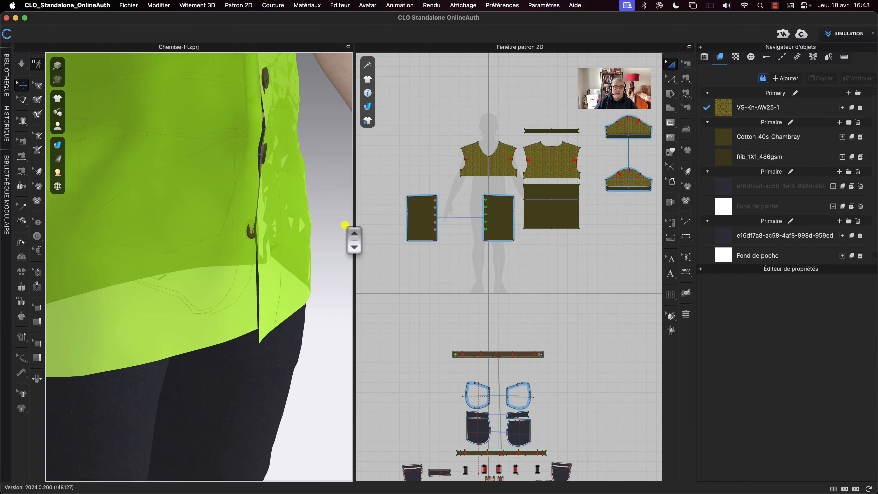
Select the lowest placket button on the 2D front panel, try to reposition it in 3D, and simulate the shirt
scroll(478, 249, "up", 8)
scroll(478, 249, "down", 8)
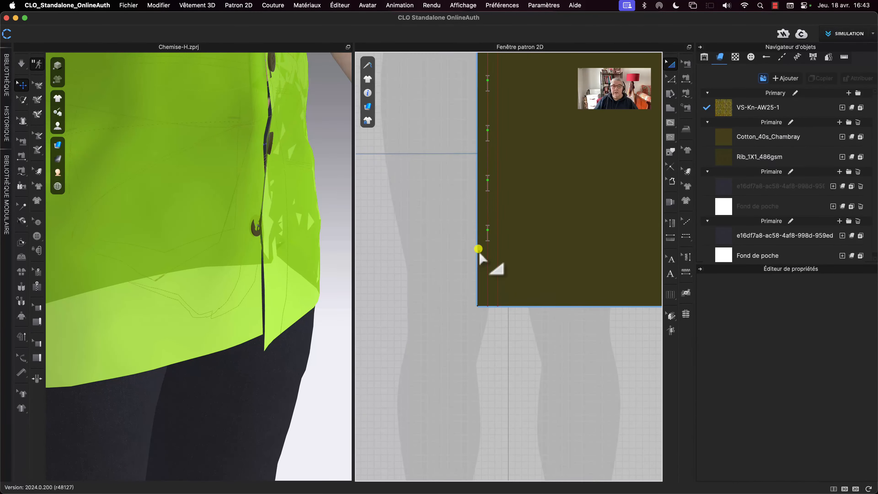
scroll(478, 249, "up", 4)
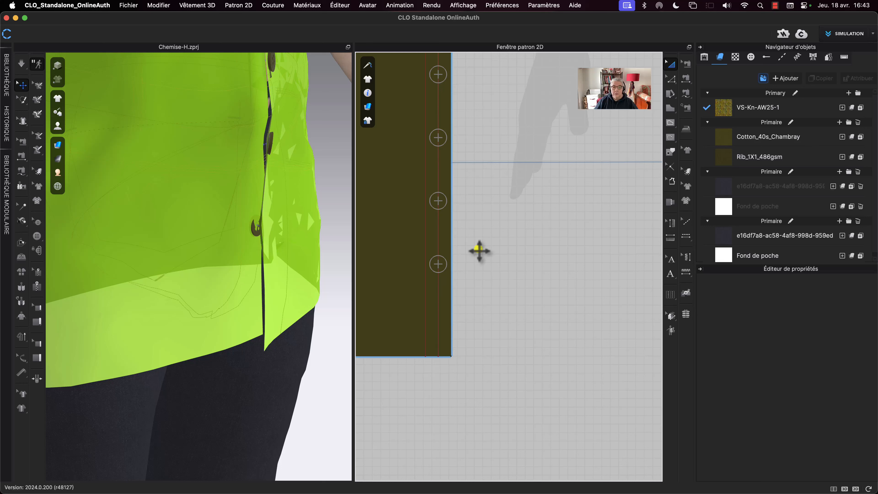
left_click(36, 221)
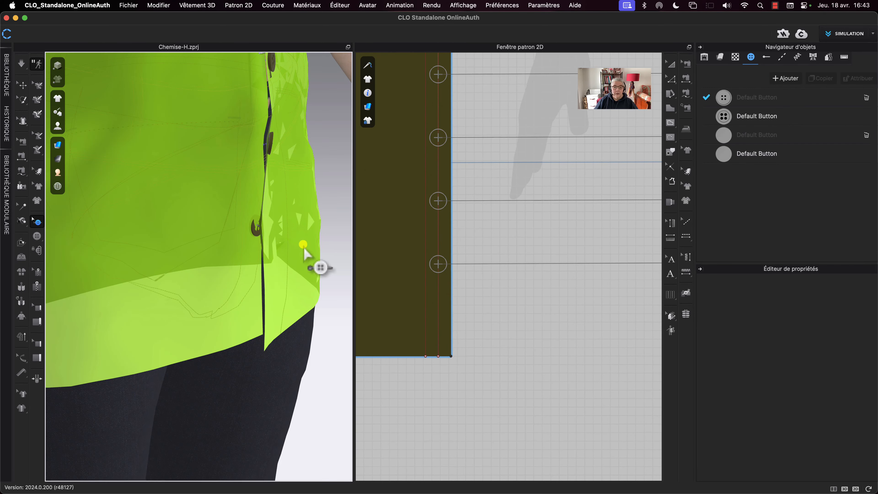
left_click(444, 264)
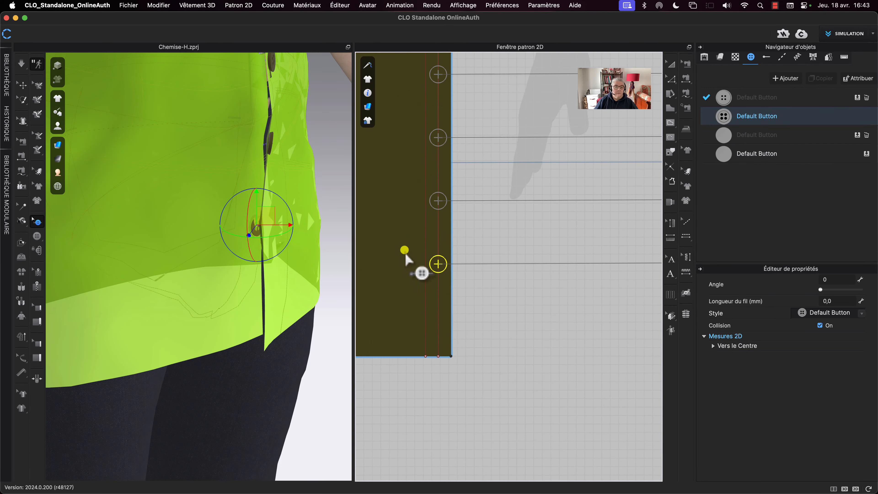
left_click(272, 225)
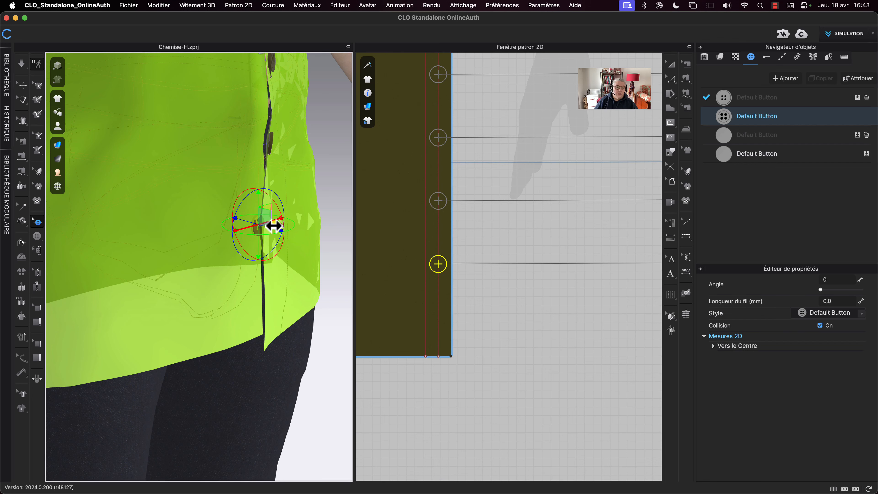
key("q")
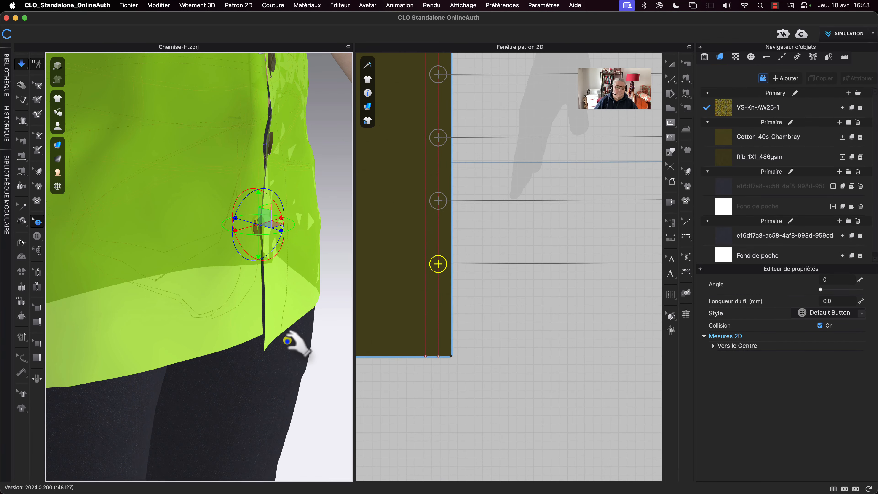
scroll(328, 352, "down", 5)
scroll(327, 352, "up", 5)
right_click_drag(325, 352, 318, 352)
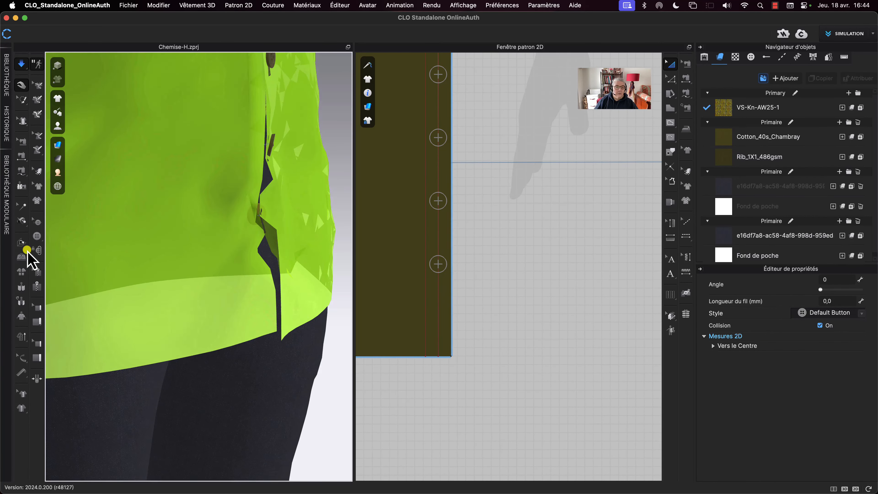
Reset the 3D position of the lowest placket button and run the simulation again
left_click(37, 222)
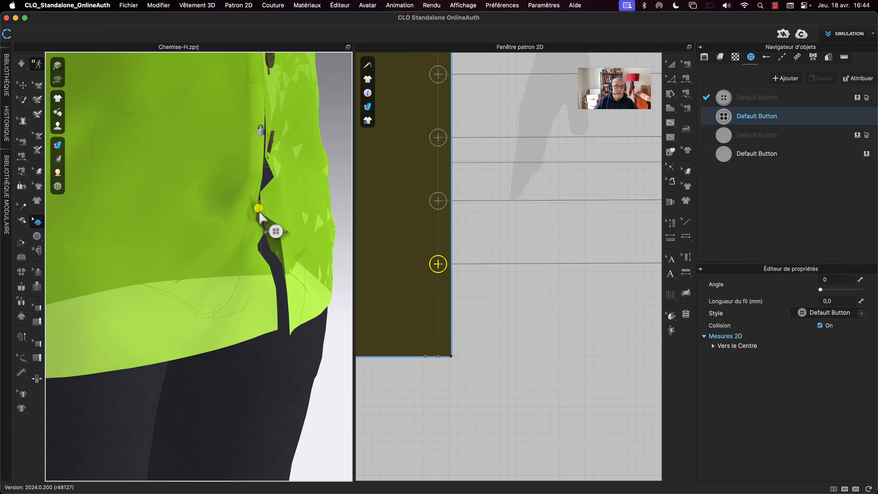
left_click(433, 269)
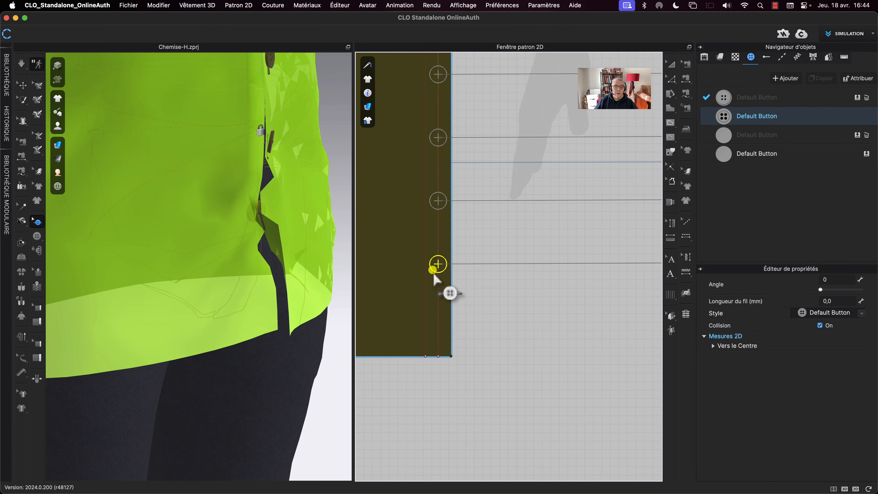
right_click(259, 205)
left_click(293, 210)
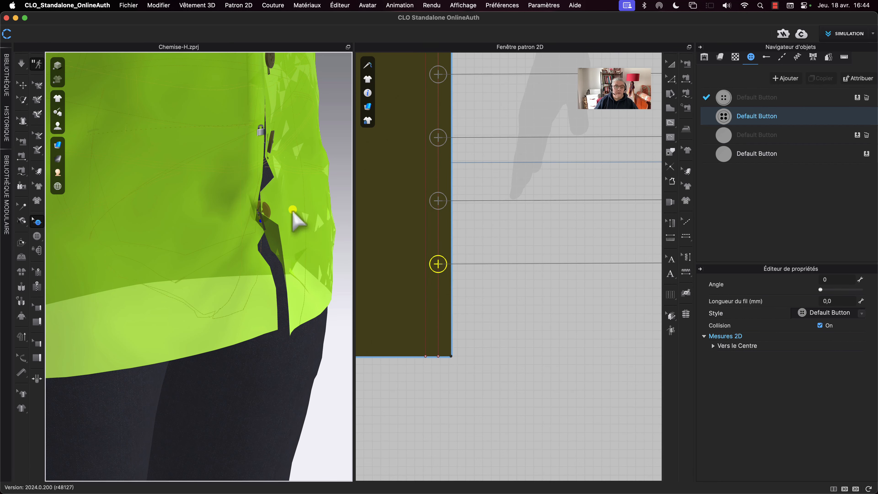
left_click(281, 212)
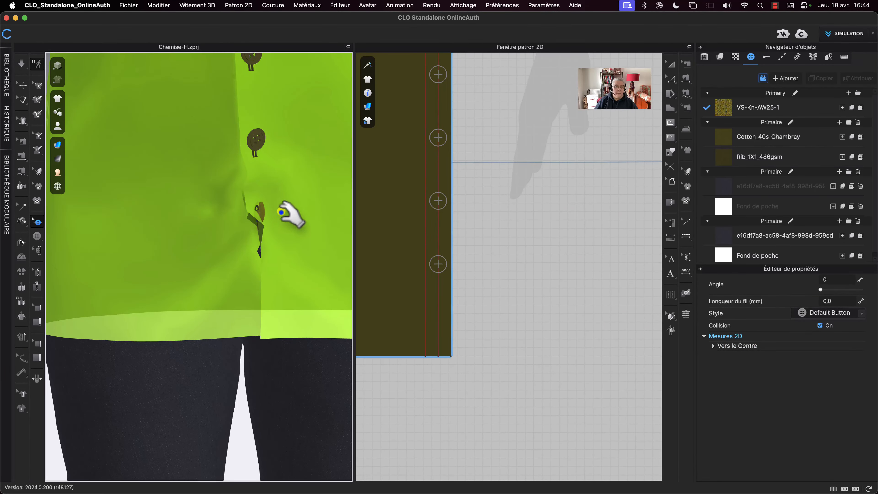
key("Escape")
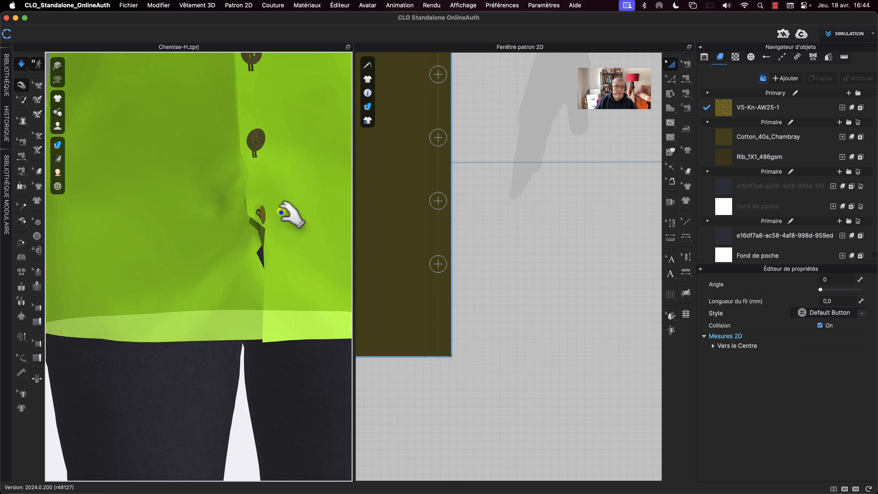
Delete the fastening between the lowest button and its buttonhole on the shirt's front panels
key("b")
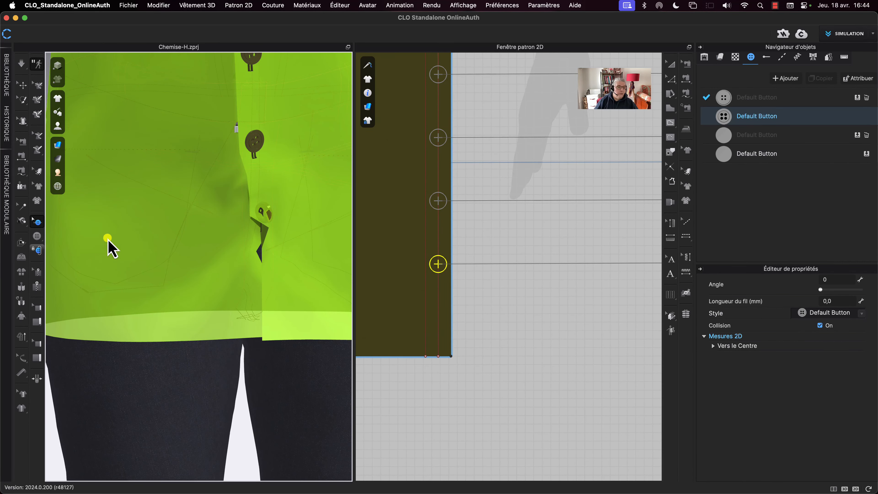
left_click(37, 249)
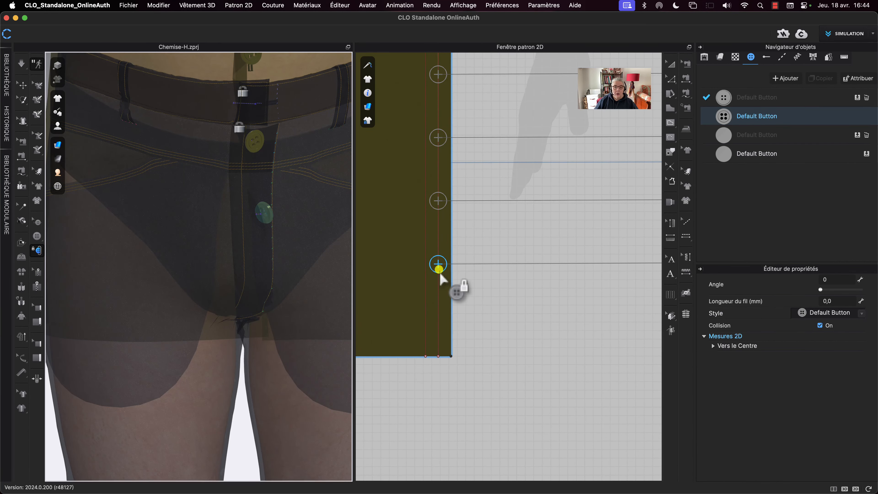
scroll(578, 304, "down", 3)
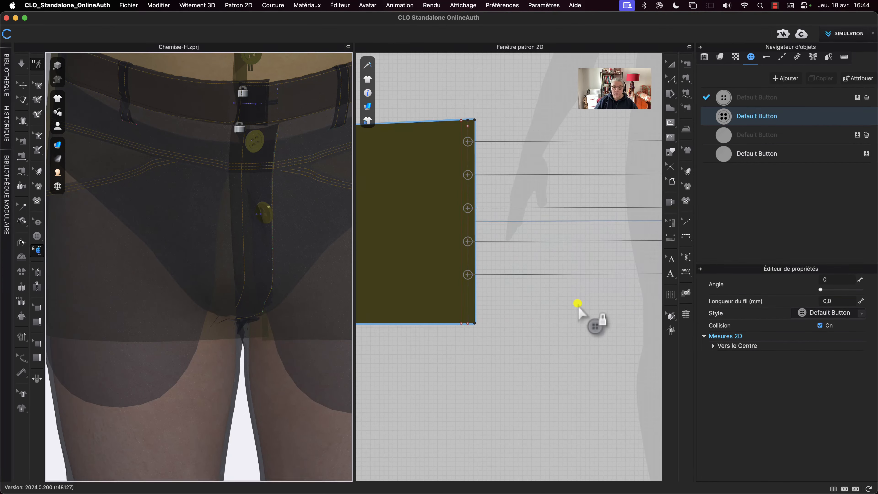
scroll(577, 303, "right", 5)
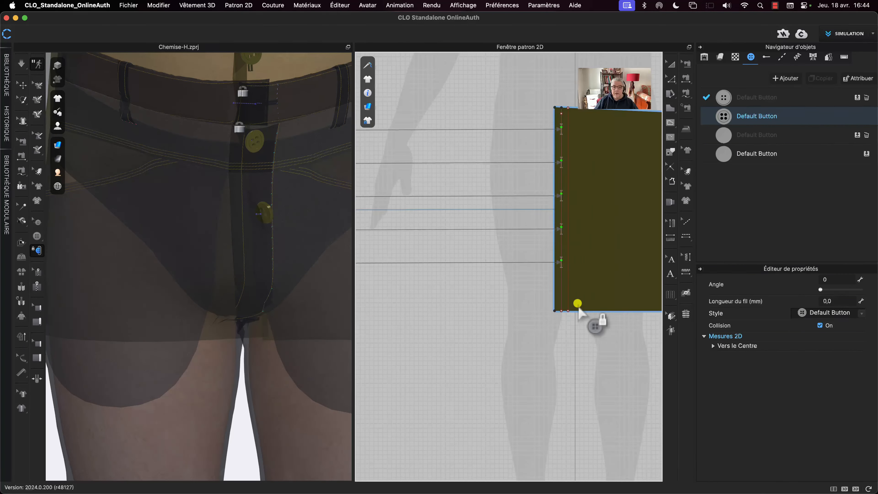
left_click(534, 262)
key("Delete")
scroll(535, 294, "left", 5)
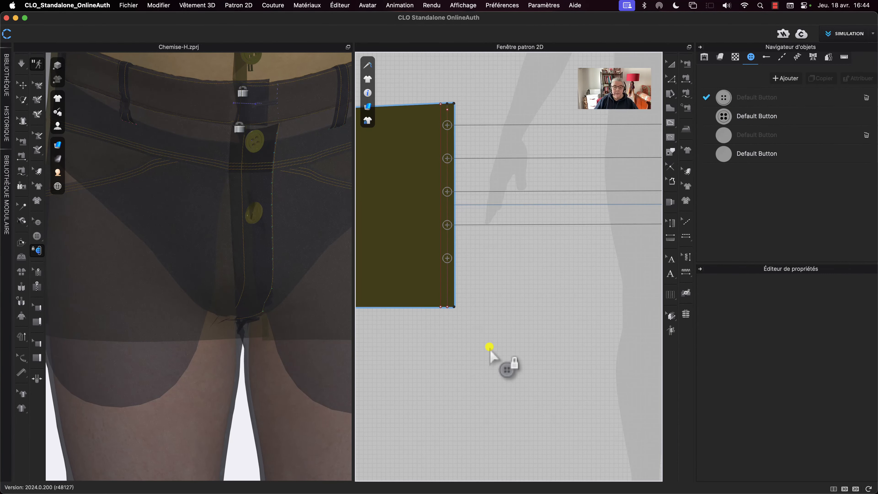
Simulate the shirt with its lowest button unfastened, pull the front panel's hem corner down by hand, and stop the simulation
key("space")
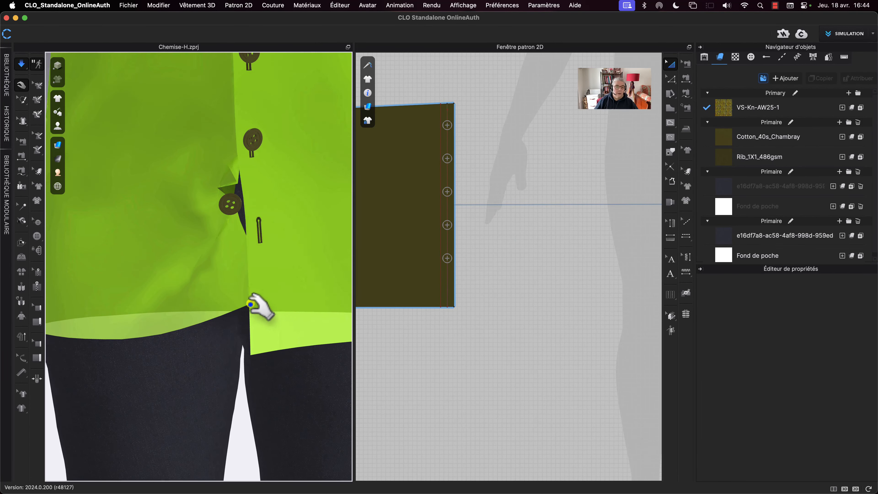
left_click(226, 311)
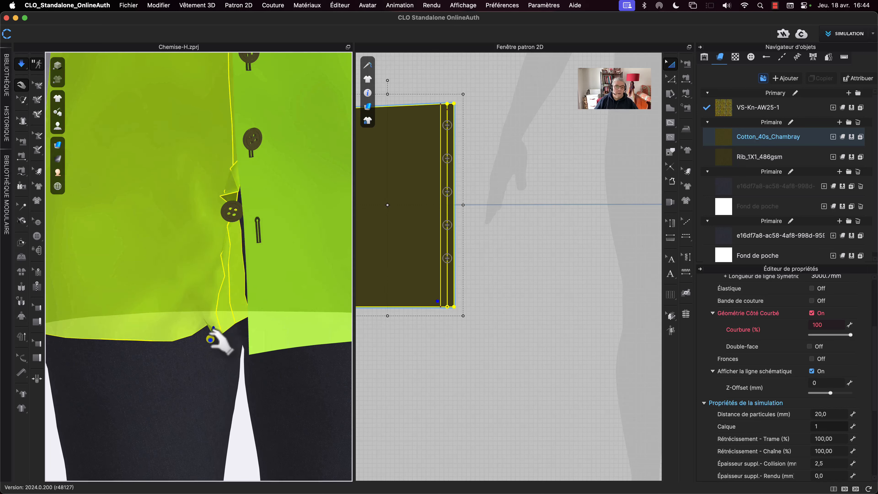
left_click_drag(210, 340, 208, 352)
key("space")
scroll(193, 263, "down", 10)
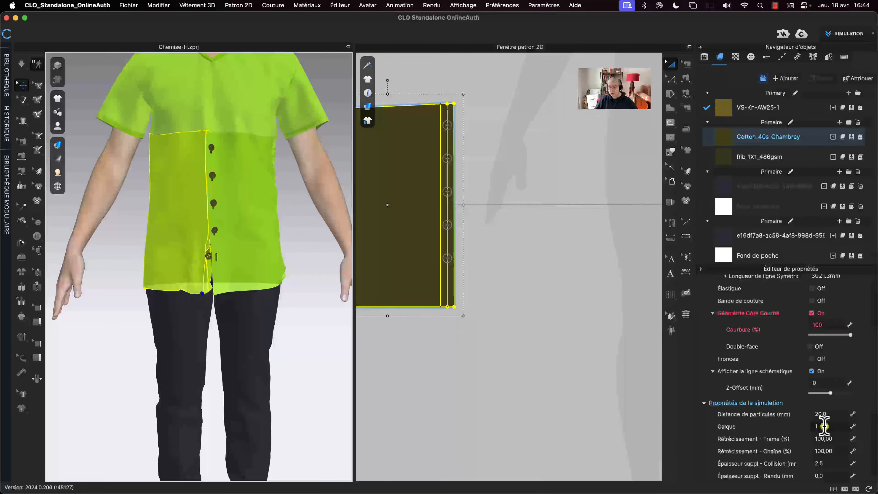
Set the simulation layer (Calque) to 0 on the selected front panel and on all the other shirt patterns
left_click(826, 426)
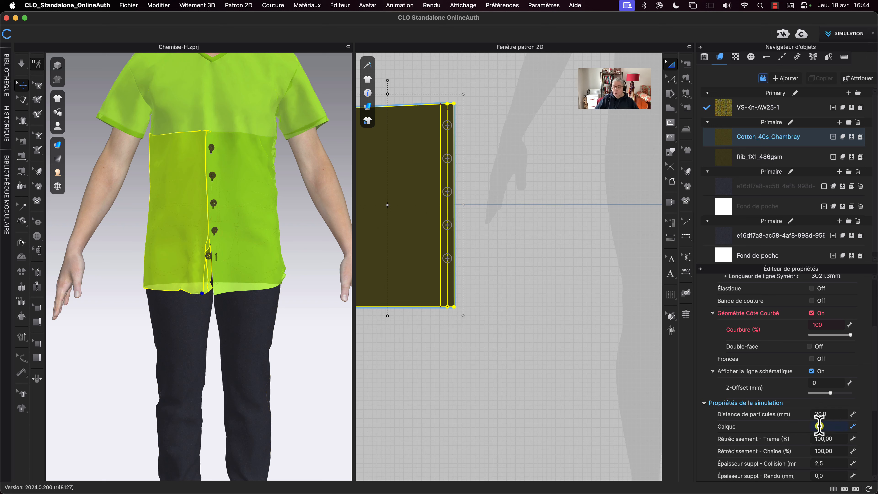
key("Return")
left_click(575, 173)
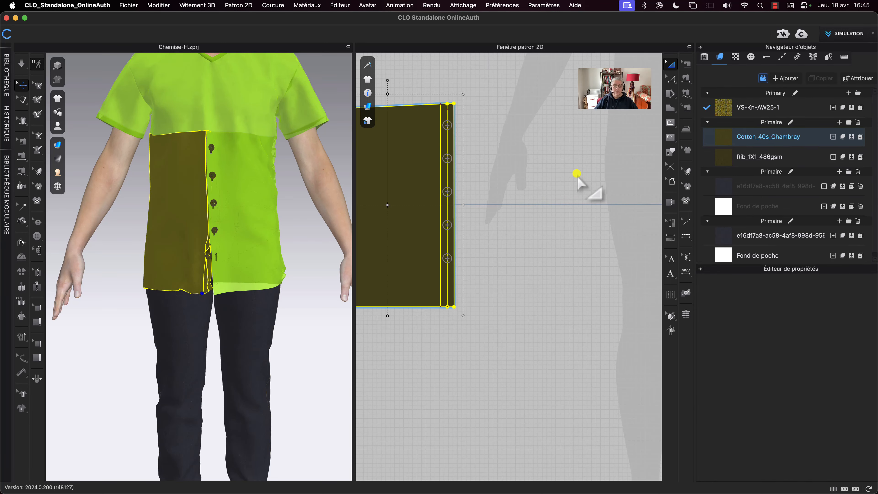
scroll(573, 173, "down", 8)
scroll(572, 173, "down", 3)
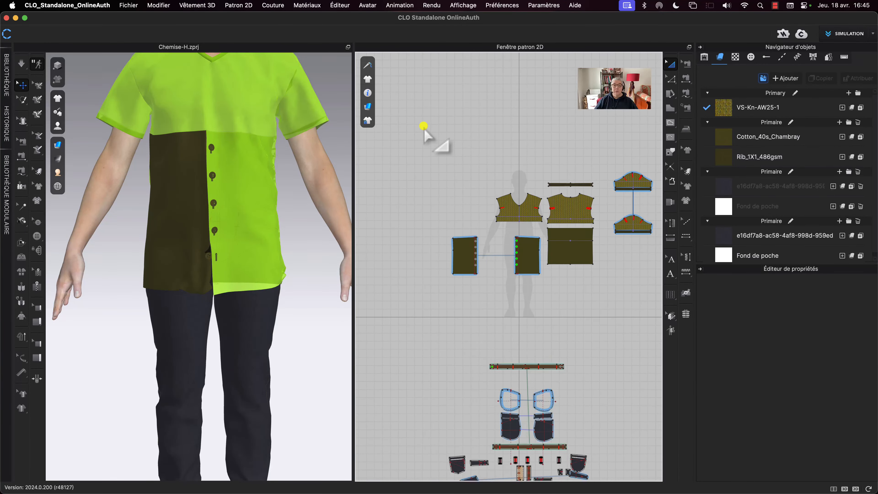
left_click_drag(424, 126, 641, 312)
left_click(829, 426)
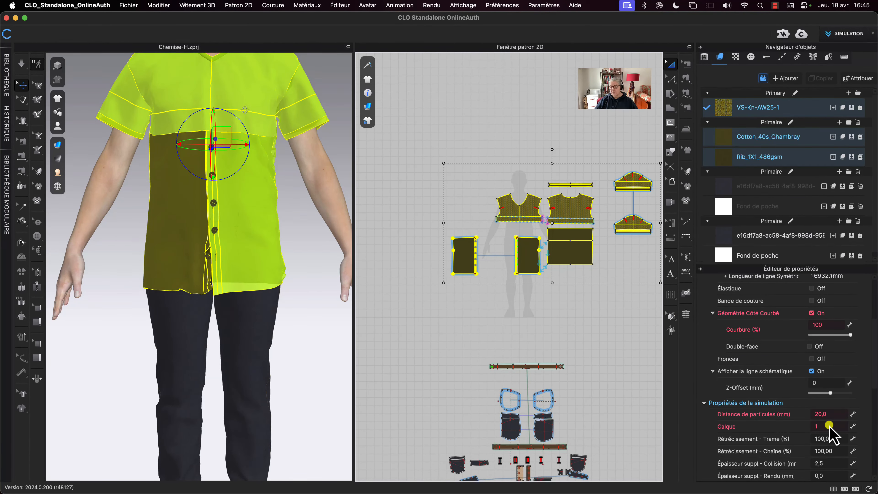
double_click(827, 425)
type("0")
key("Return")
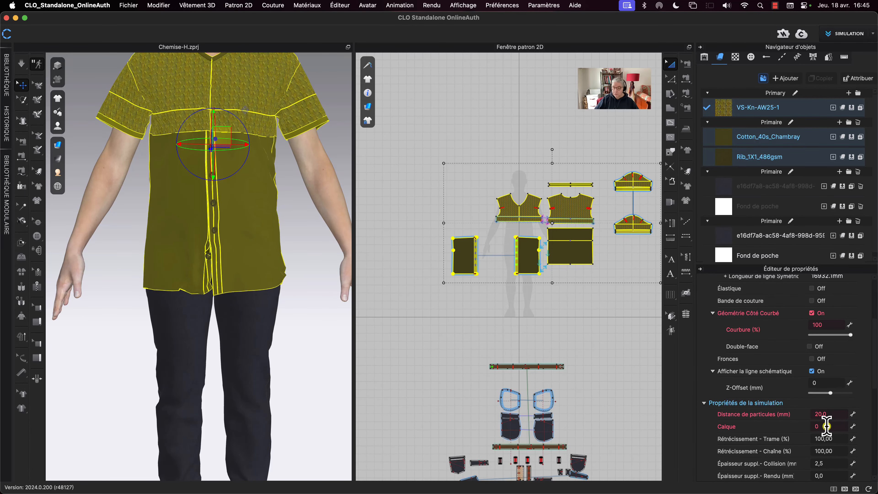
Deselect the shirt patterns, simulate the garment with the restored layer setting, and stop the simulation
left_click(306, 242)
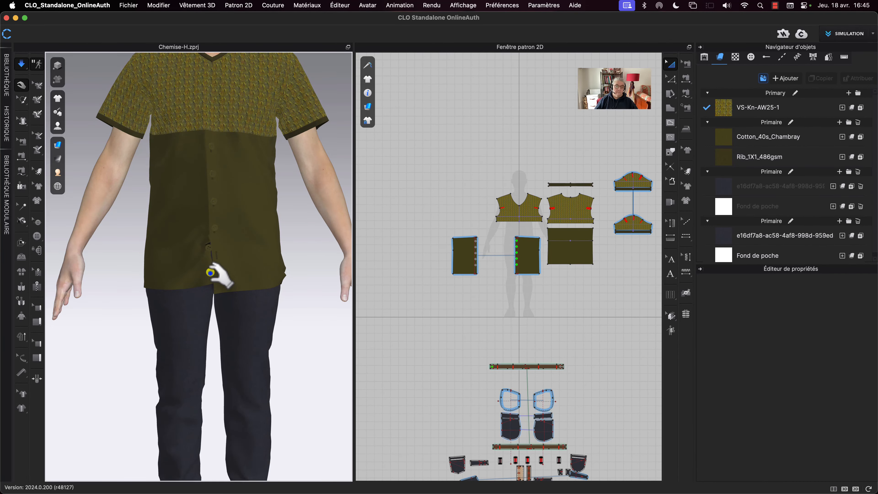
scroll(211, 272, "up", 6)
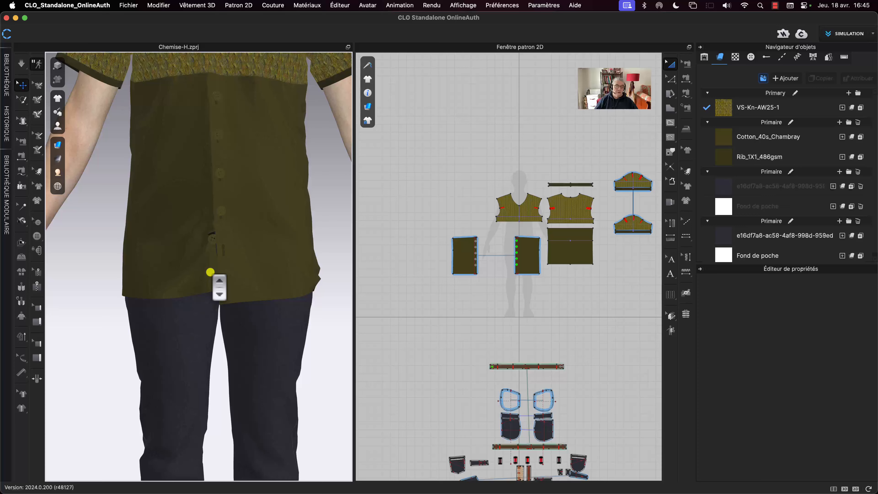
key("space")
Stiffen the shirt's lower front panel that carries the buttons with Rigidifier and start the simulation
left_click(176, 222)
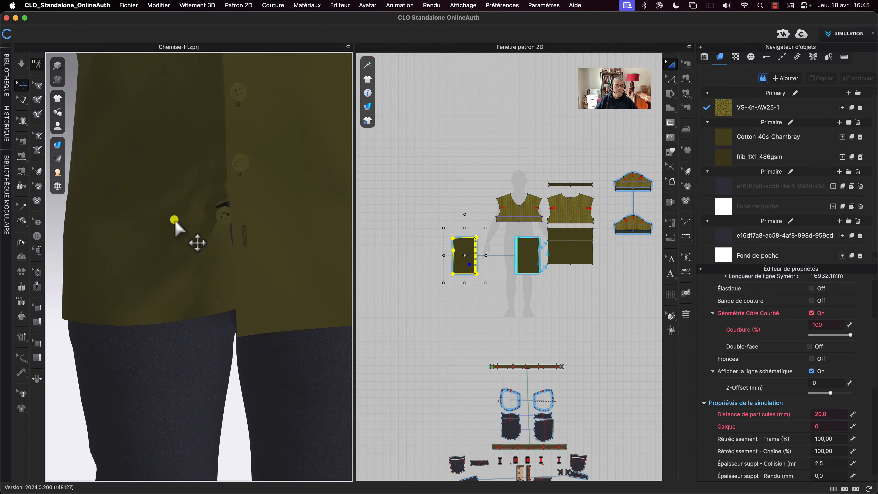
right_click(175, 222)
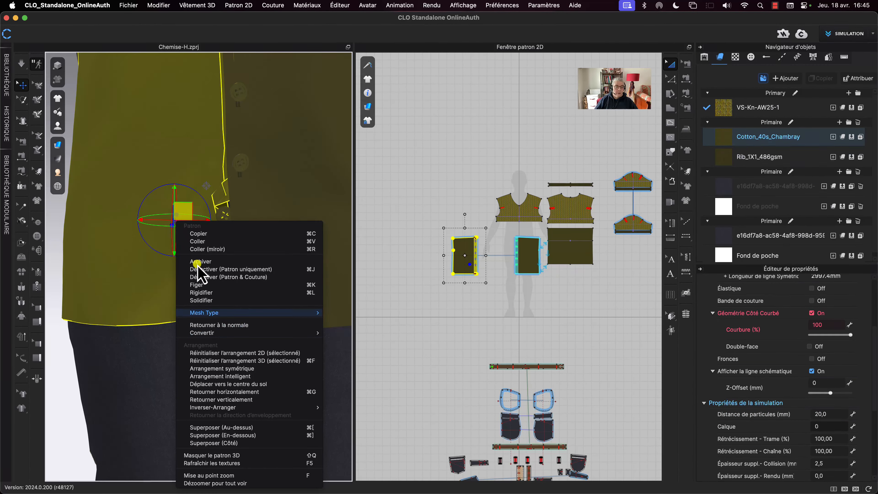
left_click(207, 292)
key("space")
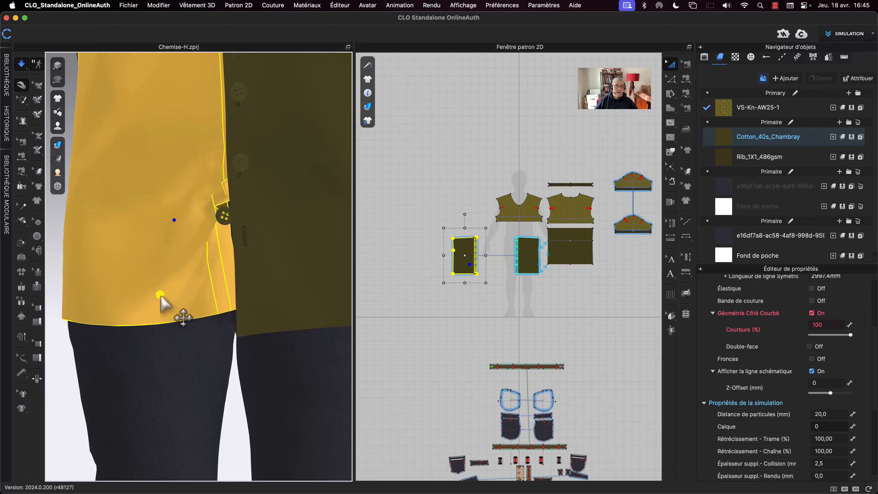
Pull the button-side panel's hem flat near the placket during simulation, stop it, and remove the stiffening with Dérigidifier
left_click_drag(207, 310, 196, 284)
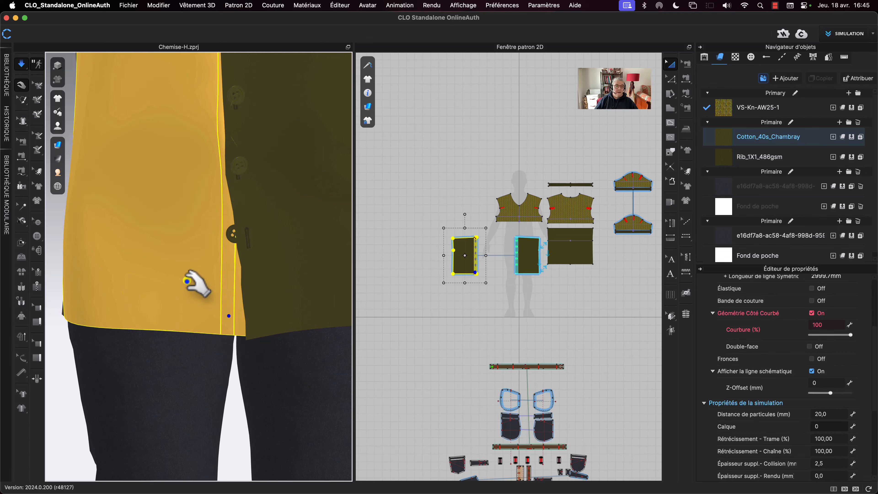
key("space")
right_click(187, 281)
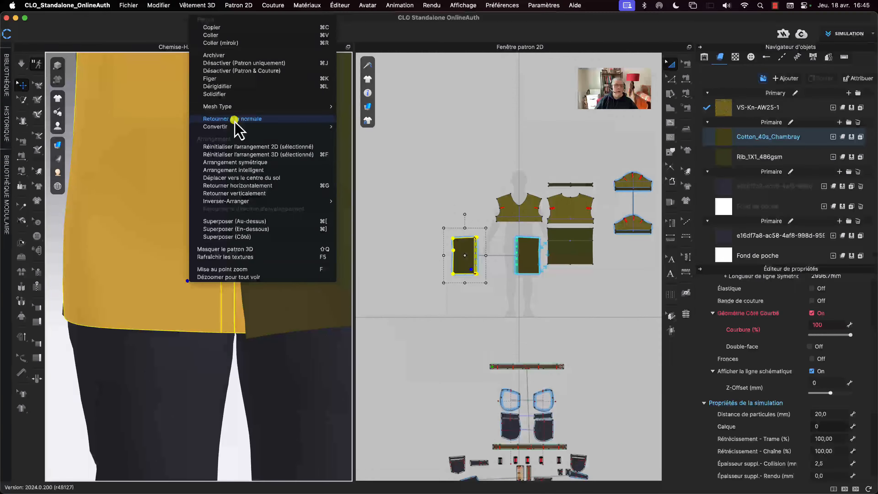
left_click(231, 86)
Stiffen the shirt's lower front panel that carries the buttonholes with Rigidifier and start the simulation
scroll(249, 117, "down", 5)
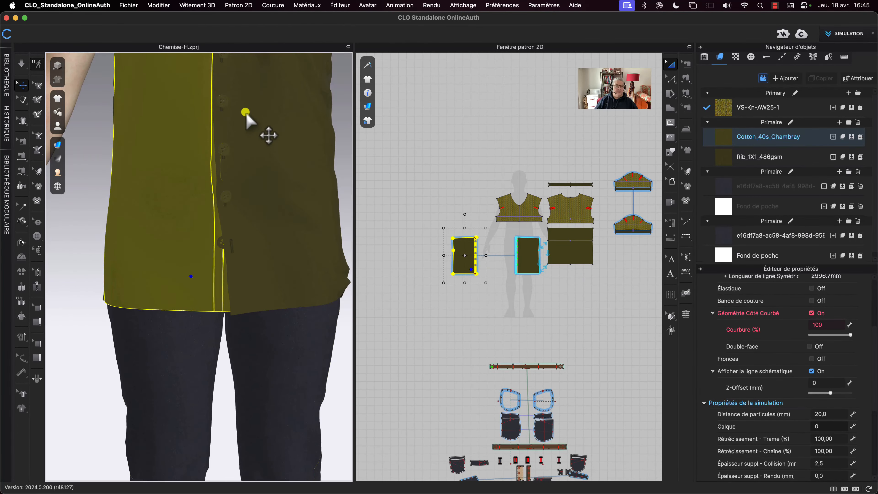
scroll(311, 253, "up", 3)
scroll(290, 248, "up", 2)
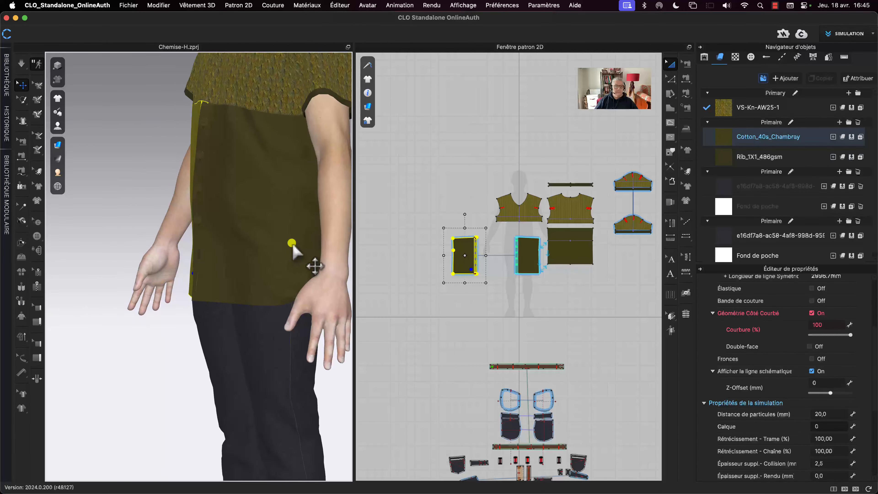
left_click(300, 287)
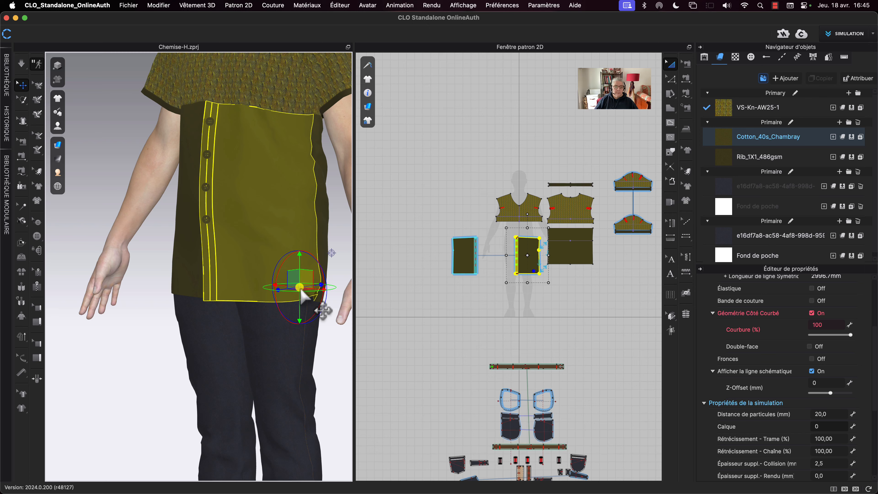
right_click(300, 289)
left_click(326, 89)
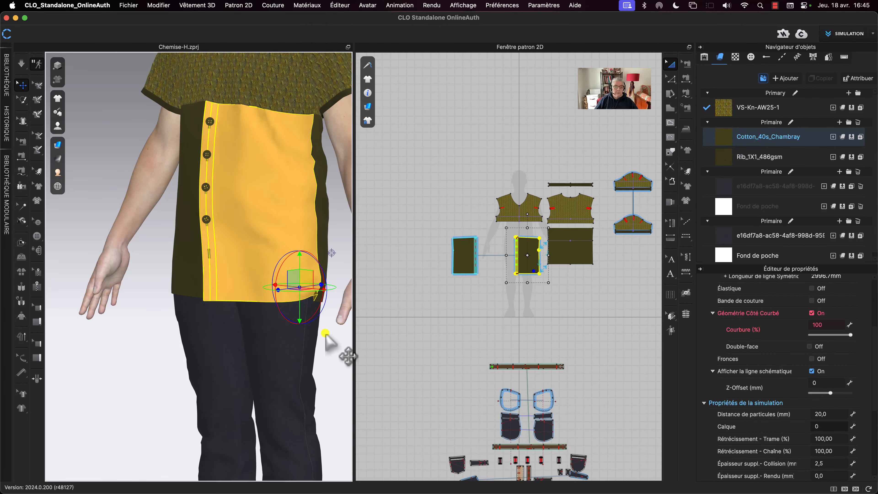
key("space")
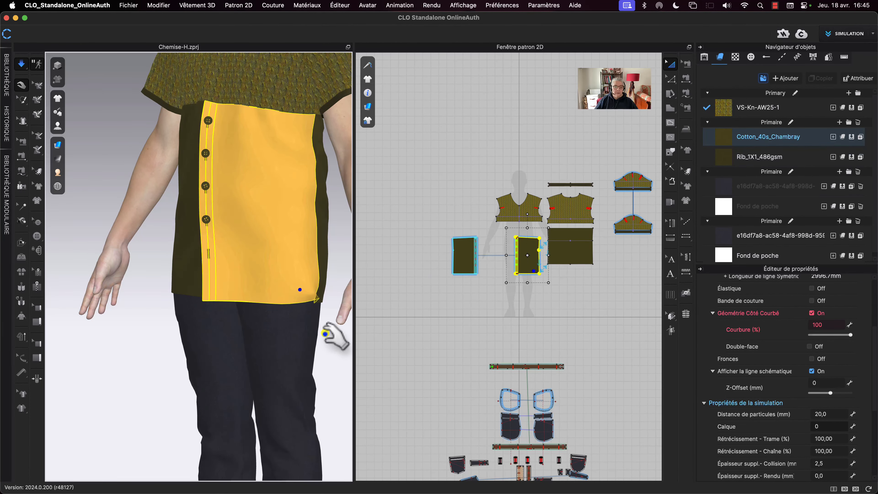
Pull the buttonhole-side panel's hem straight at the side seam, stop the simulation, and remove the stiffening with Dérigidifier
left_click_drag(289, 302, 310, 318)
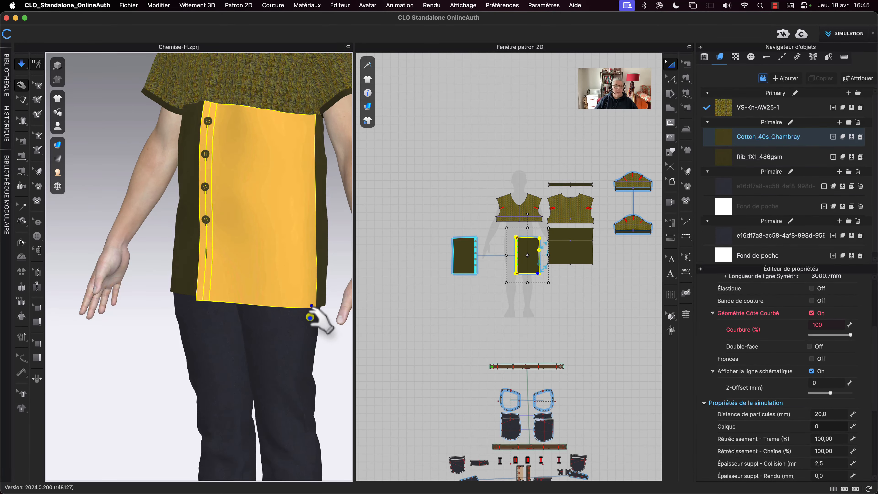
key("space")
right_click_drag(162, 331, 183, 327)
left_click(249, 263)
right_click(249, 263)
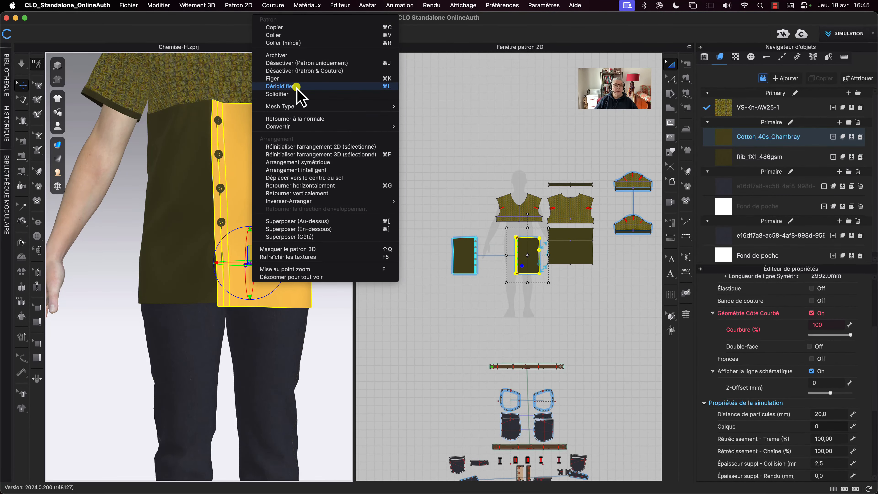
left_click(296, 86)
Select the trousers' waistband together with the leg, pocket and fly patterns and set their simulation layer (Calque) to 1
scroll(332, 314, "down", 5)
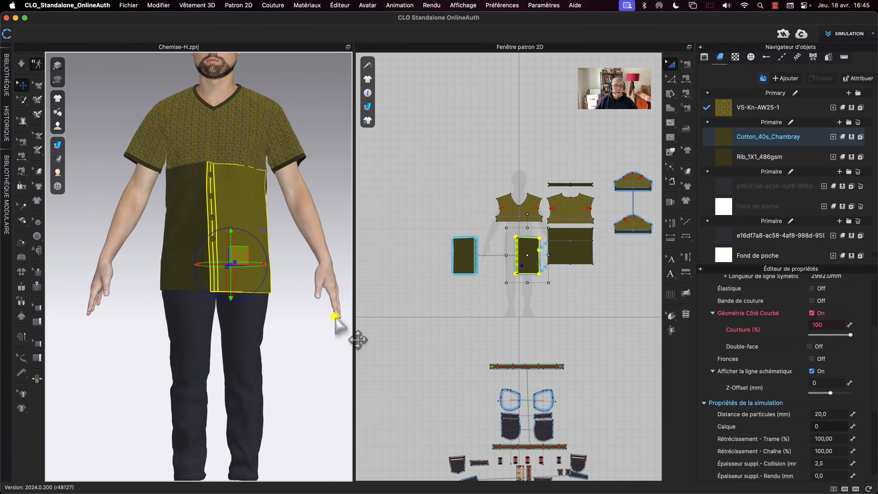
scroll(334, 316, "down", 3)
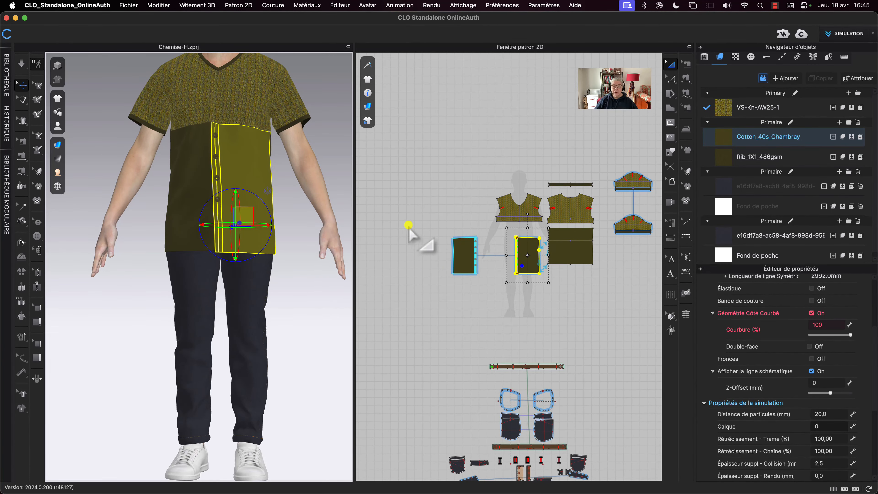
middle_click_drag(455, 327, 433, 210)
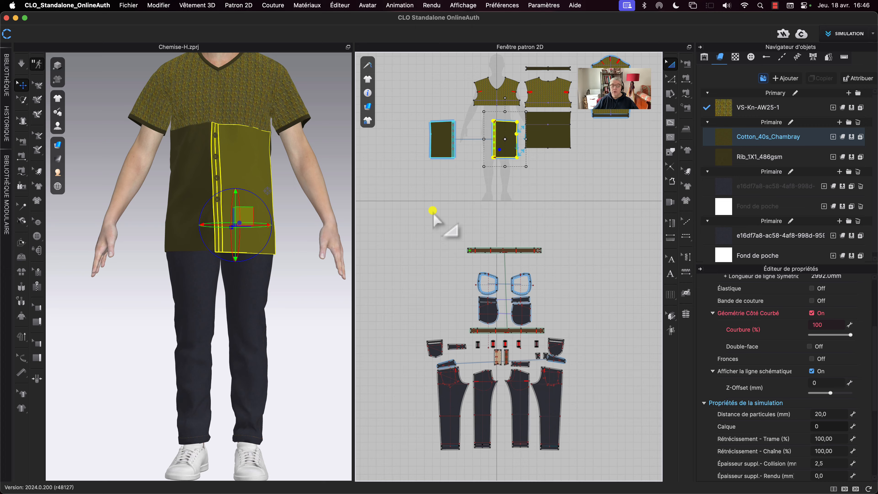
left_click_drag(438, 220, 587, 273)
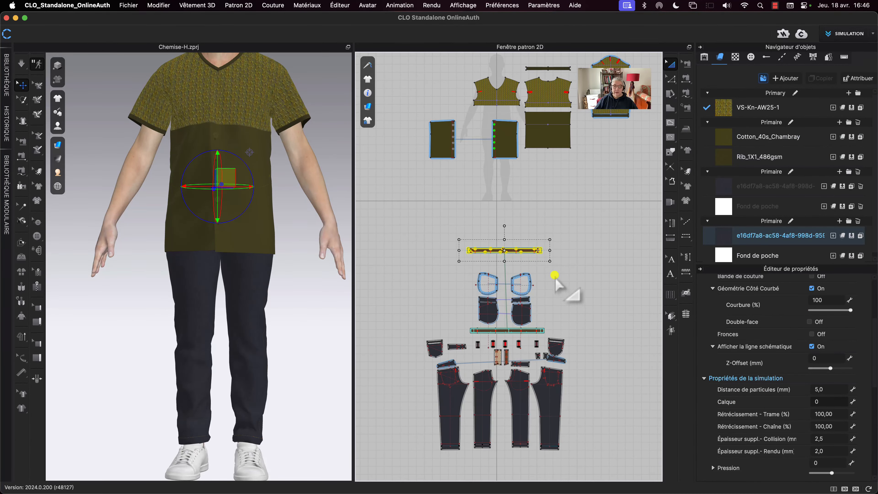
left_click_drag(414, 299, 572, 463)
scroll(522, 304, "up", 5)
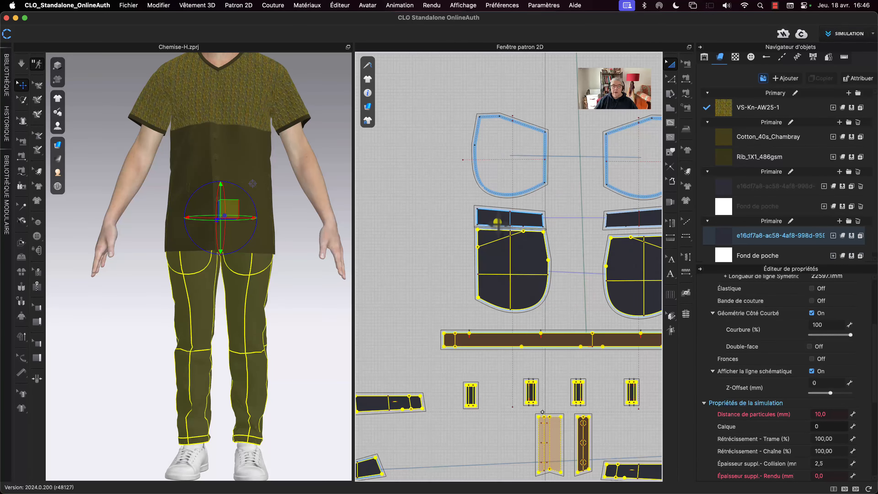
scroll(613, 228, "down", 5)
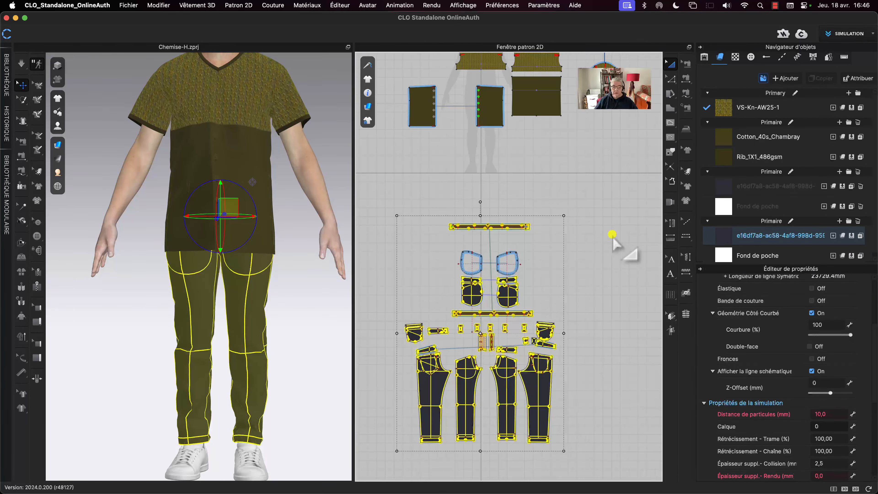
middle_click_drag(603, 313, 602, 326)
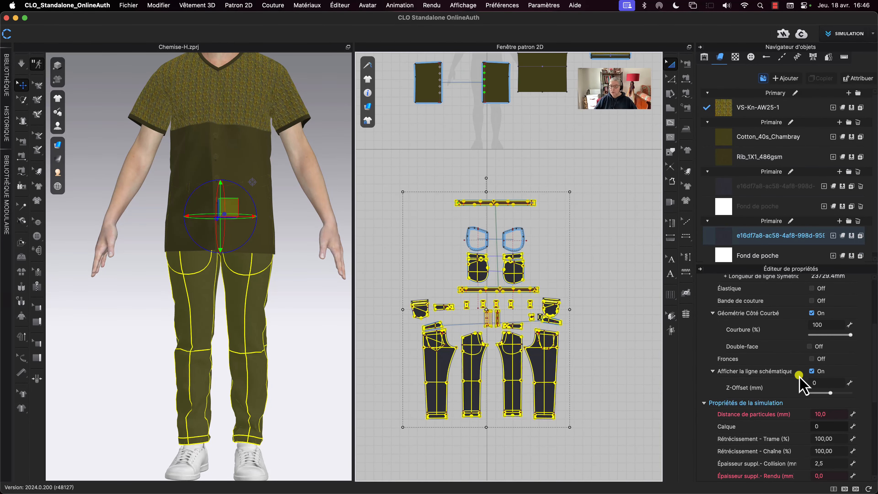
left_click(826, 423)
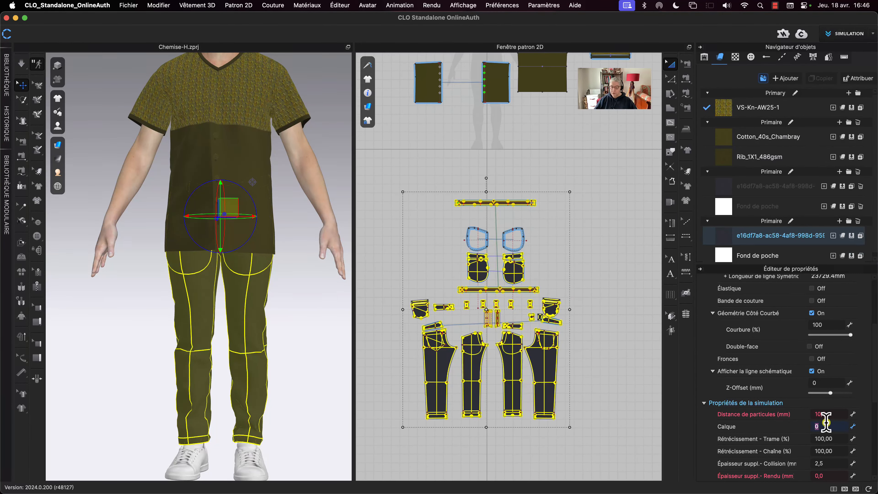
type("1")
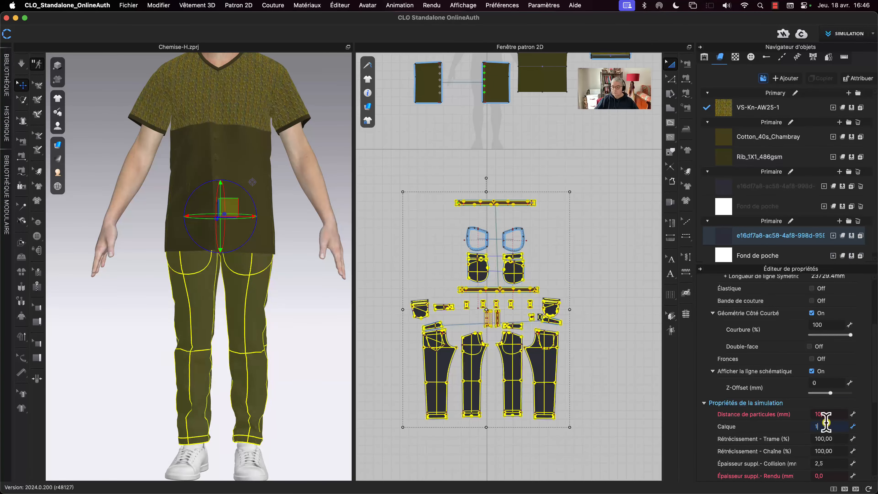
key("Return")
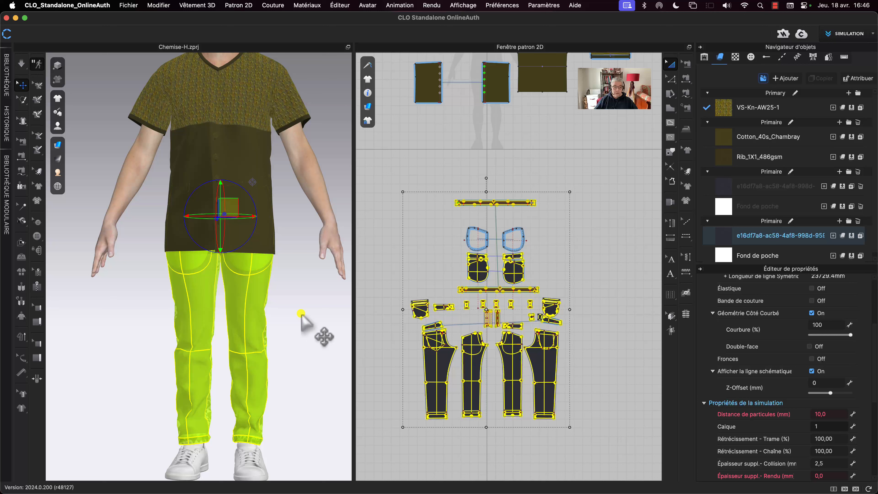
Simulate the trousers over the shirt and stop the simulation
key("space")
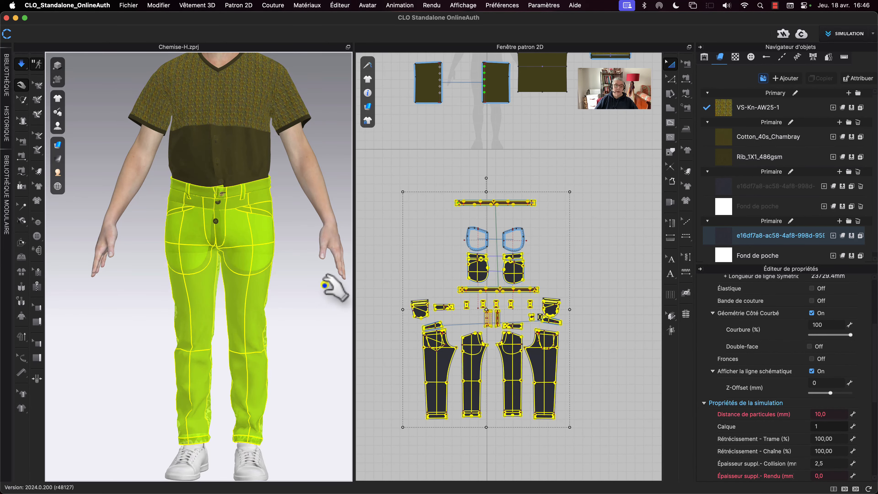
mouse_move(325, 285)
right_mouse_down()
mouse_move(243, 283)
mouse_move(315, 285)
right_mouse_up()
key("space")
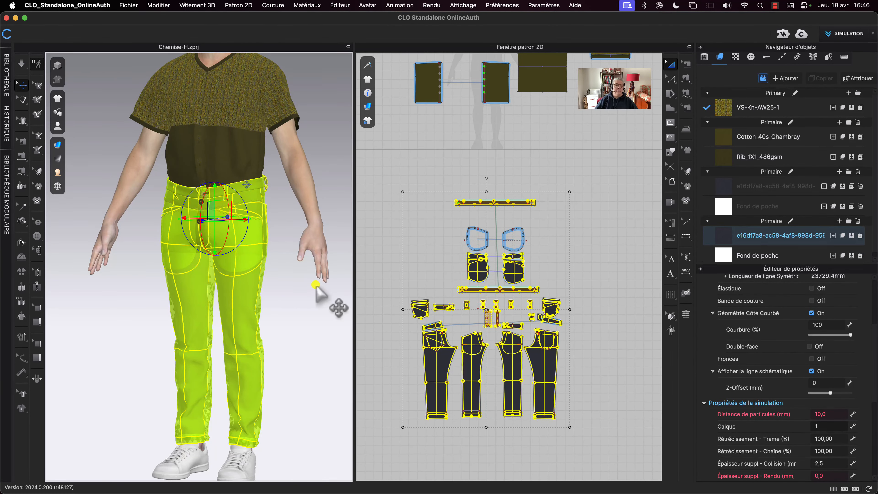
Select the two fly buttons below the trousers' waistband with the button selection and move tool
scroll(315, 285, "up", 3)
scroll(316, 286, "up", 5)
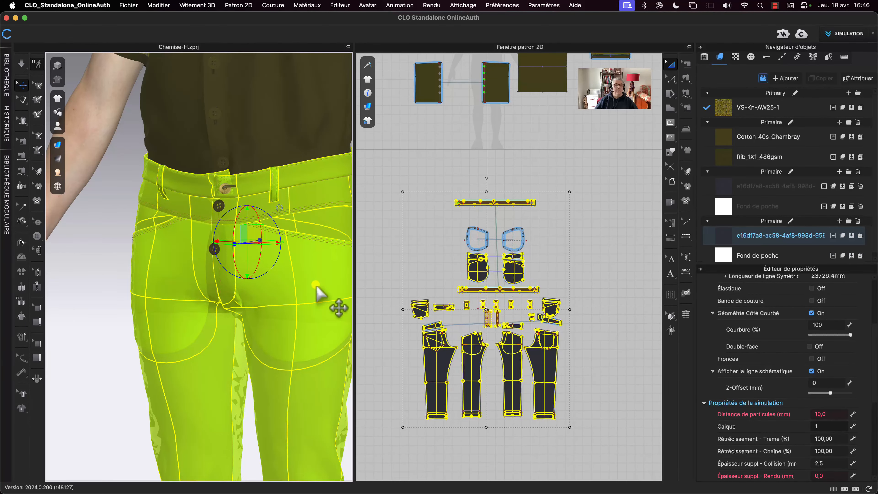
left_click(225, 242)
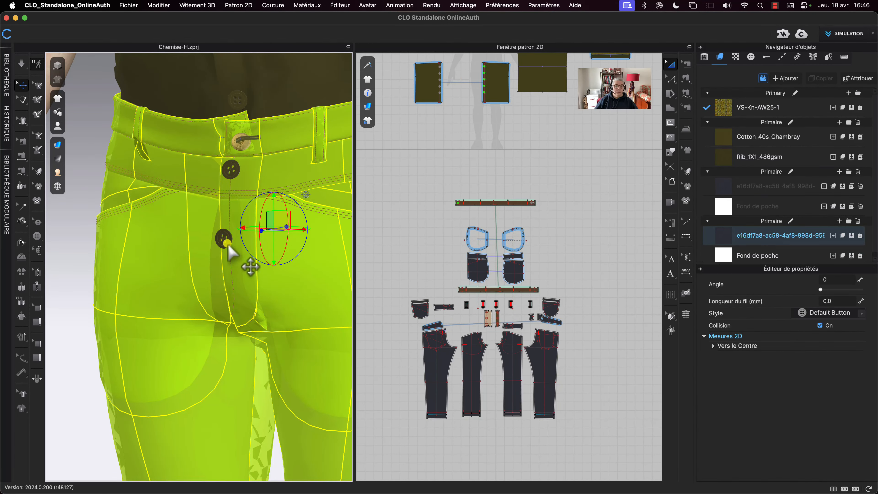
left_click(83, 269)
right_click_drag(186, 282, 212, 277)
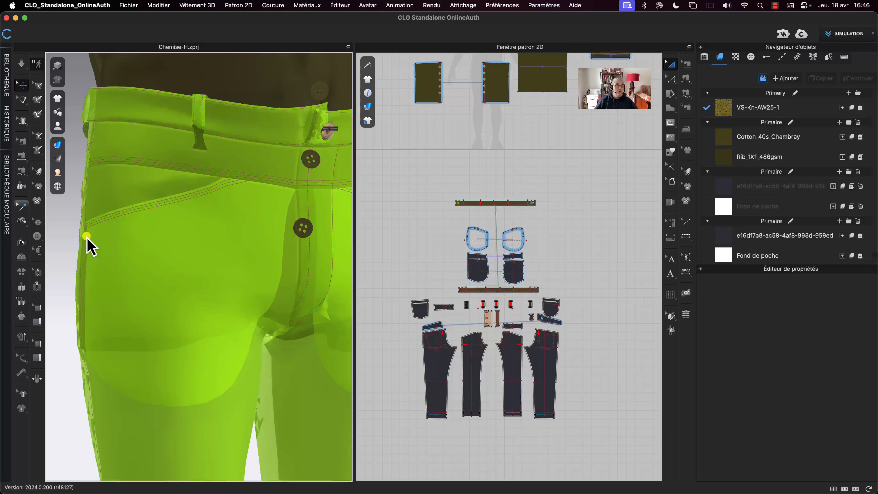
left_click(39, 221)
left_click(303, 228)
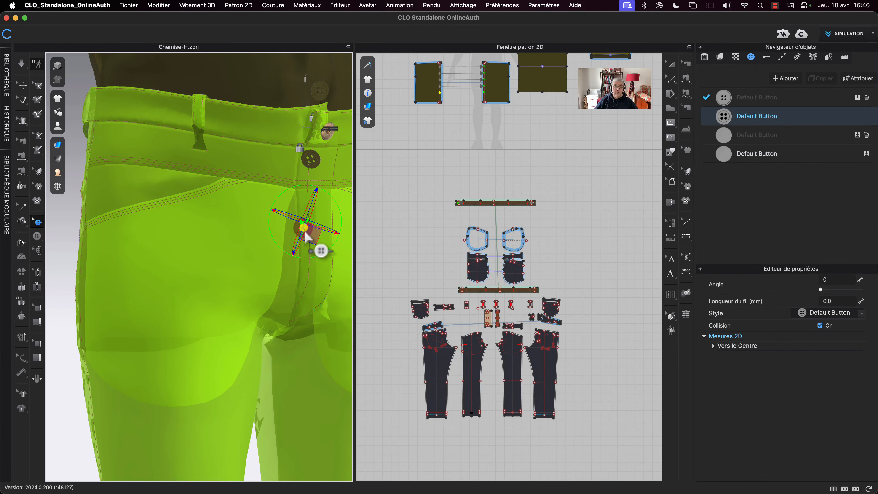
left_click(309, 160)
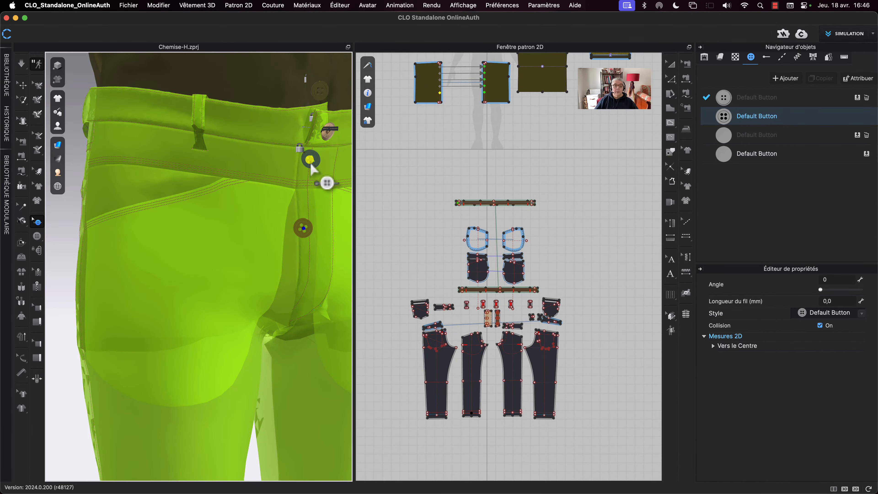
Try to move the two selected fly buttons together on the front of the trousers
right_click_drag(326, 206, 270, 206)
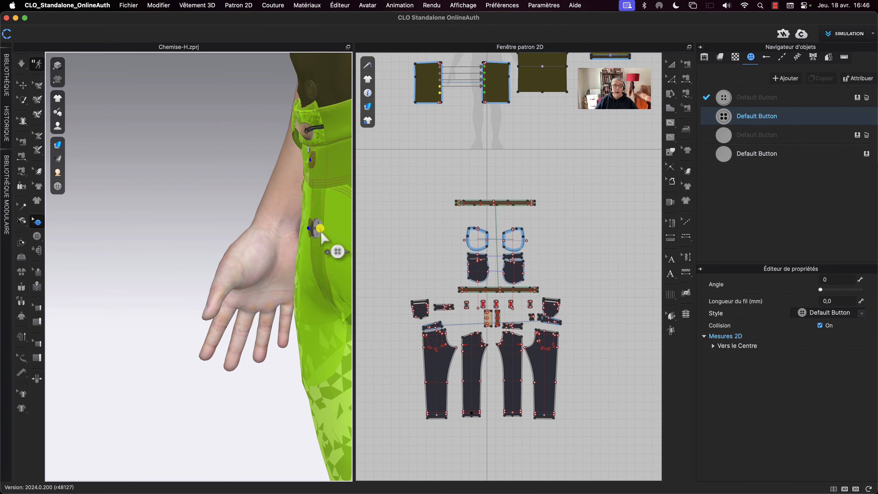
left_click(321, 234)
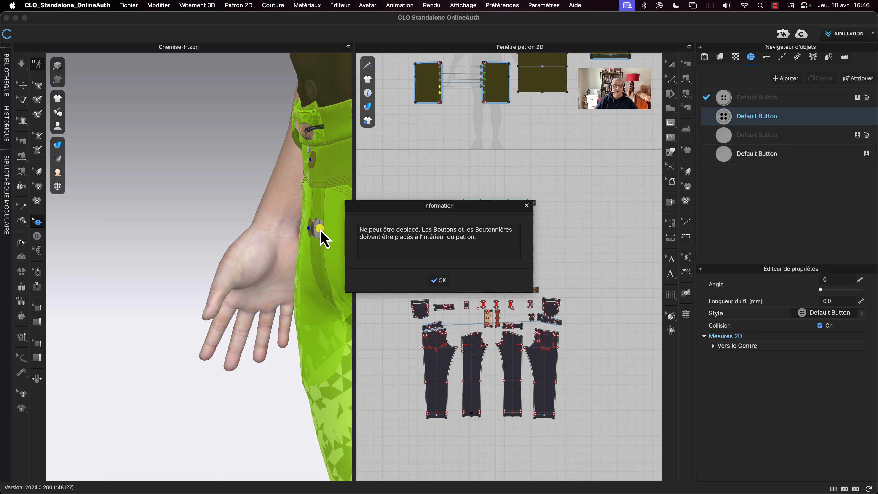
left_click(432, 280)
right_click_drag(212, 180, 235, 187)
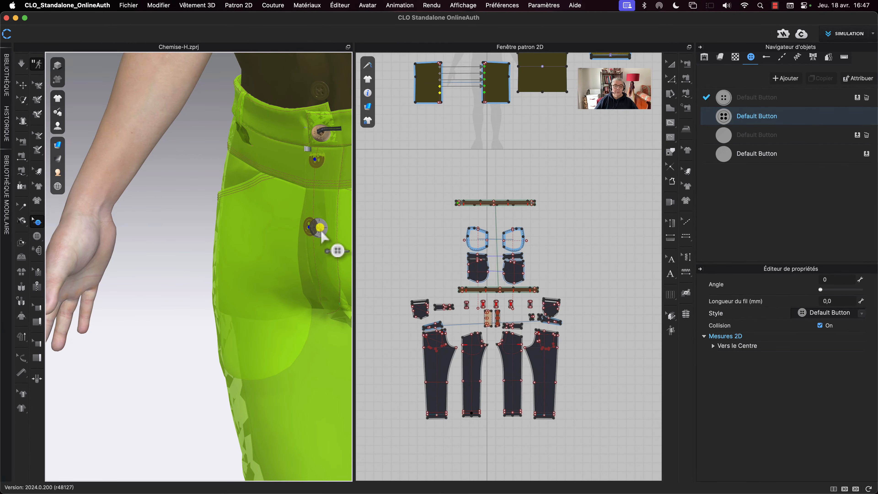
left_click_drag(321, 234, 327, 239)
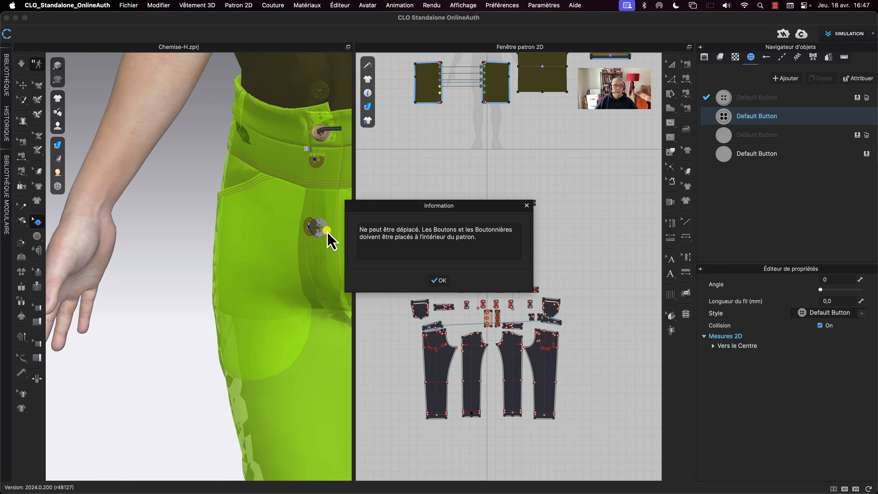
left_click(432, 281)
right_click_drag(242, 263, 164, 257)
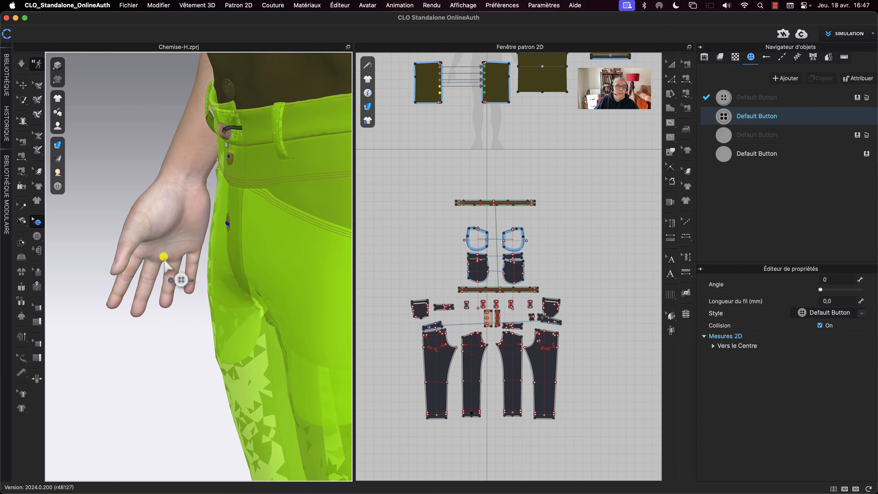
Move the lower and upper fly buttons individually inward, into the front of the trousers
left_click(105, 161)
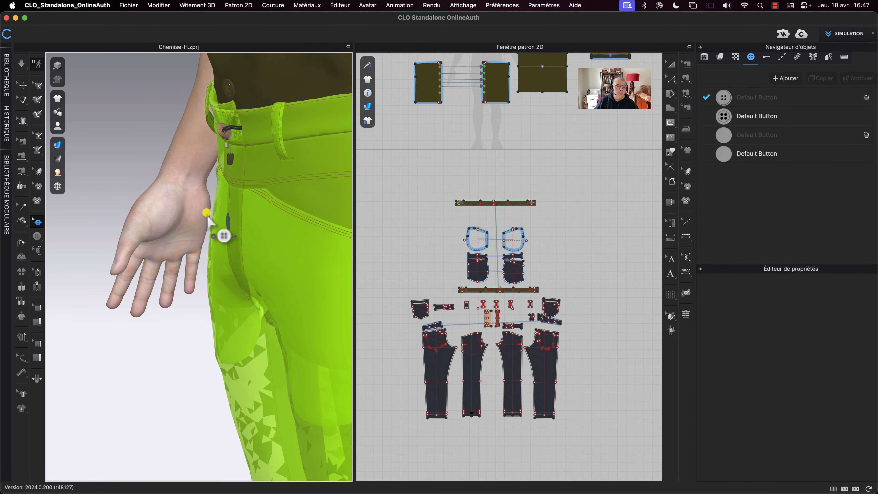
left_click(229, 223)
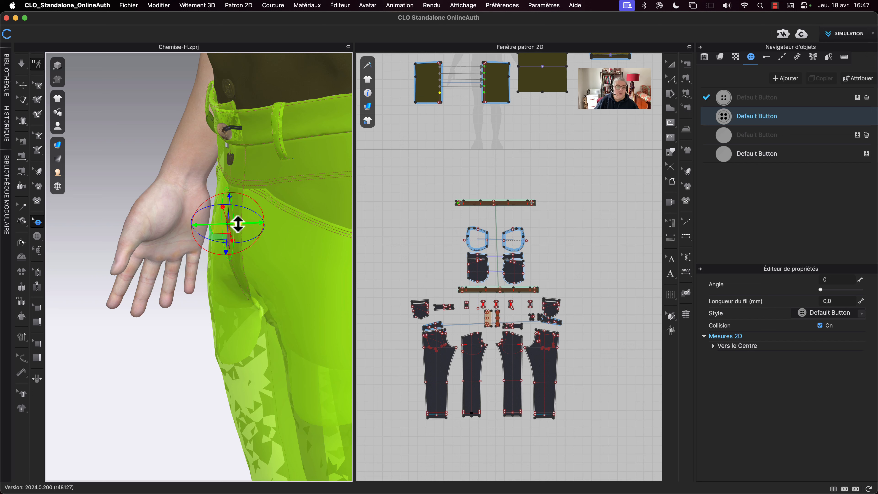
left_click_drag(238, 224, 241, 224)
left_click(119, 150)
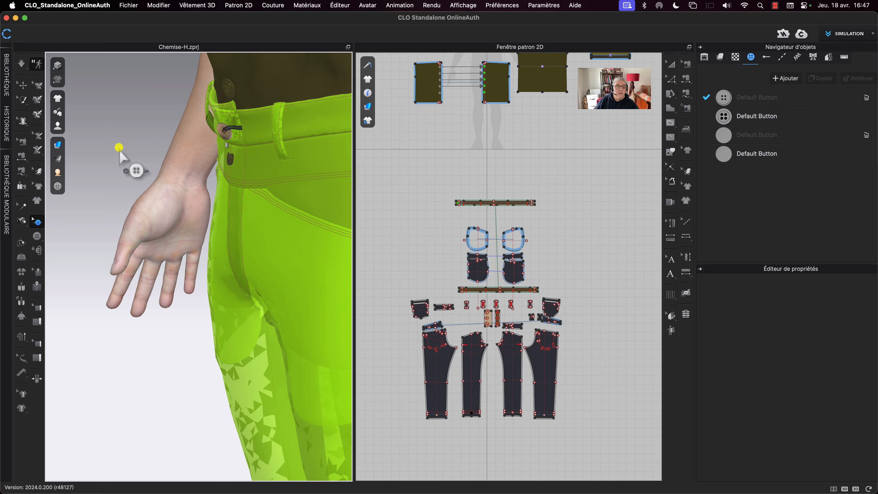
left_click(231, 167)
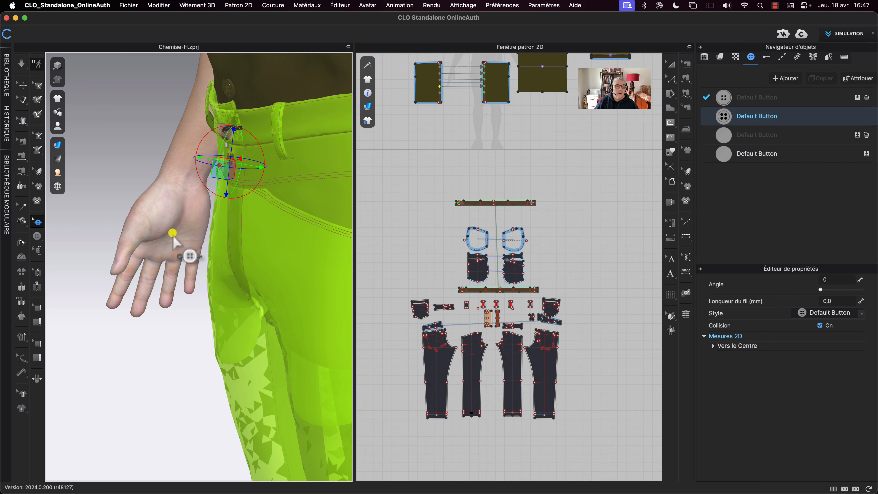
right_click_drag(173, 237, 277, 258)
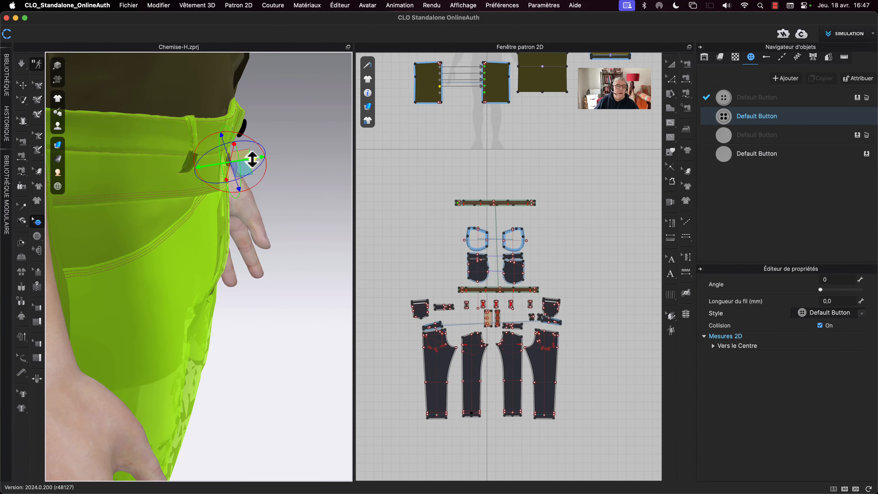
left_click(294, 168)
right_click_drag(293, 169, 271, 175)
Select all the trousers' patterns and set their simulation layer (Calque) back to 0
key("q")
scroll(272, 175, "down", 10)
left_click(37, 221)
left_click_drag(398, 176, 584, 432)
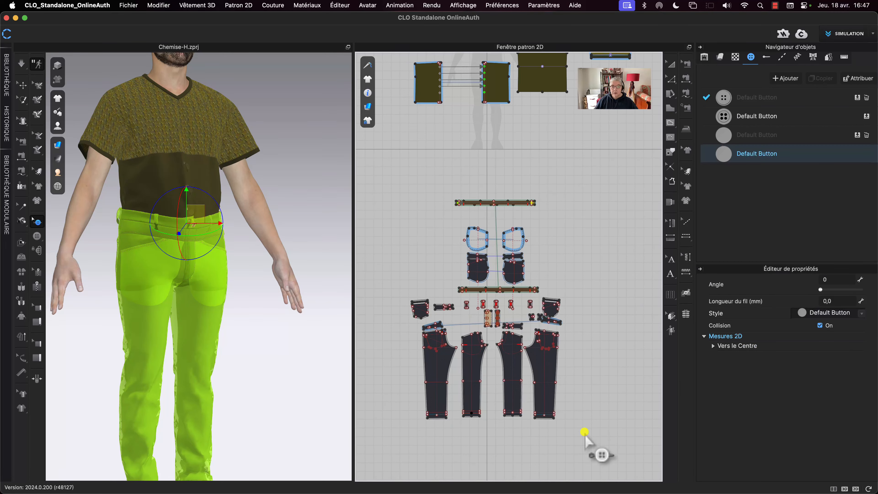
left_click(671, 64)
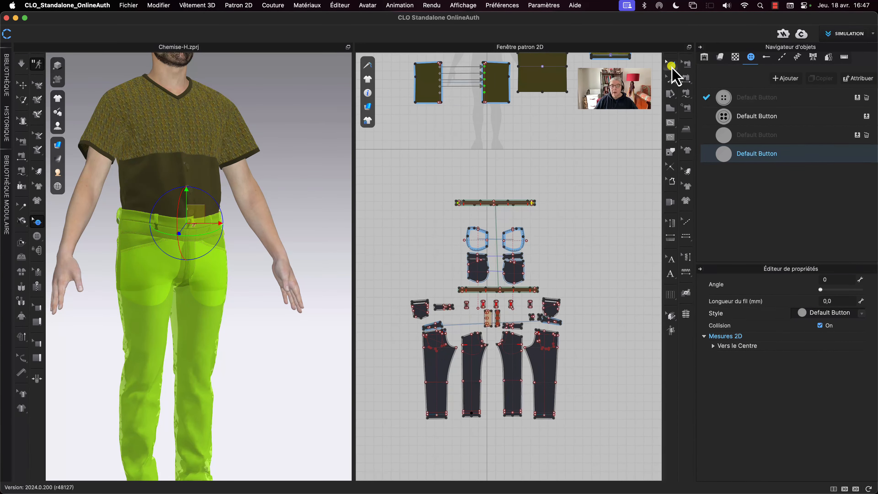
left_click_drag(422, 176, 581, 437)
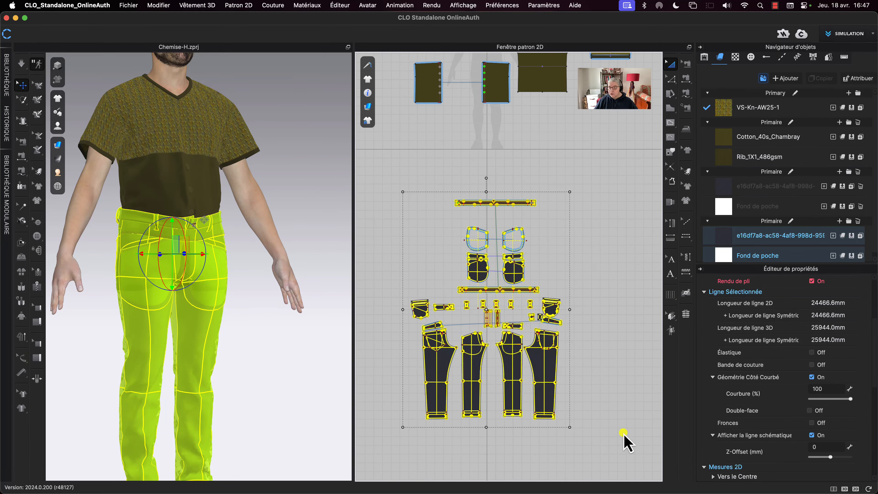
scroll(774, 418, "down", 3)
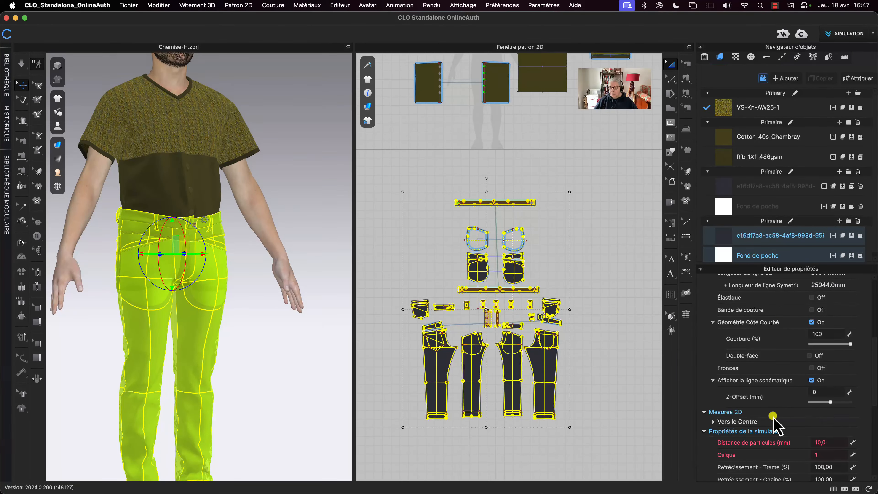
scroll(774, 424, "down", 2)
left_click(825, 428)
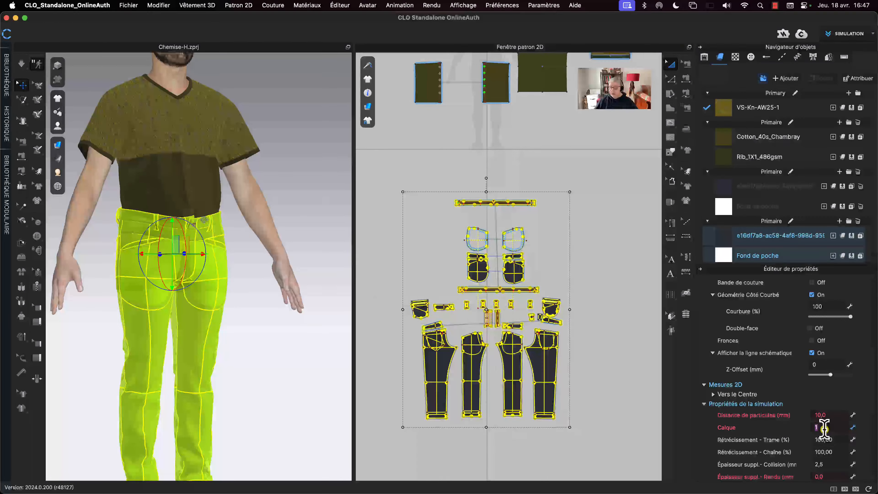
key("Return")
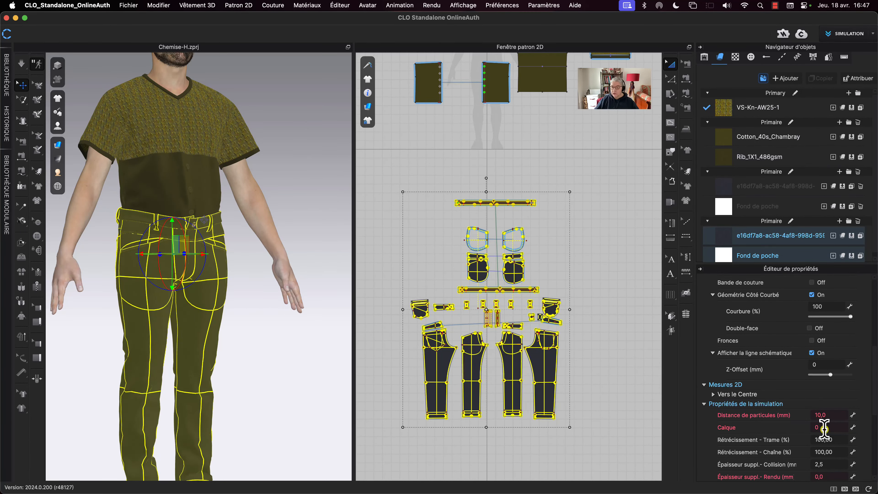
Simulate the trousers and shirt briefly, stop the simulation, and show the dressed avatar full length from the front
key("space")
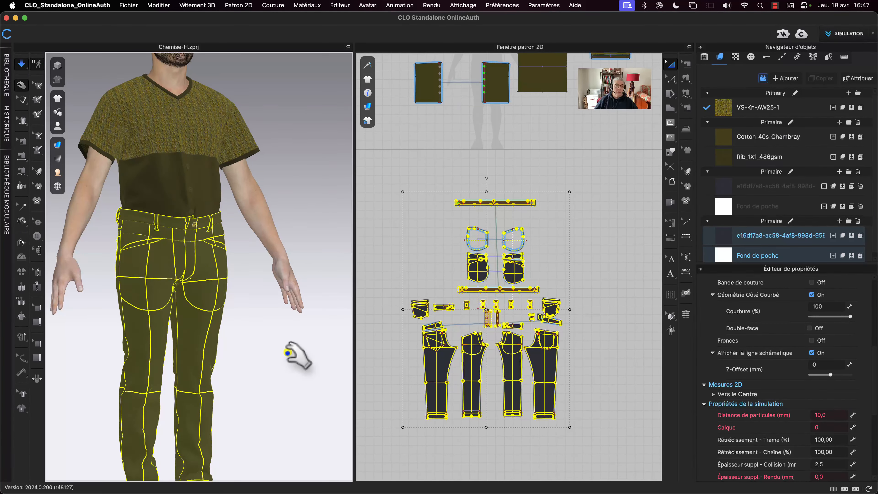
key("space")
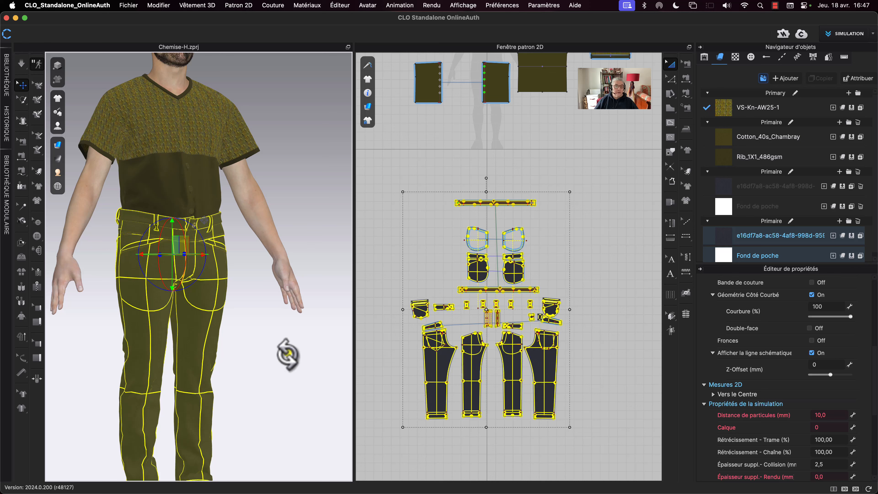
right_click(287, 353)
left_click(273, 374)
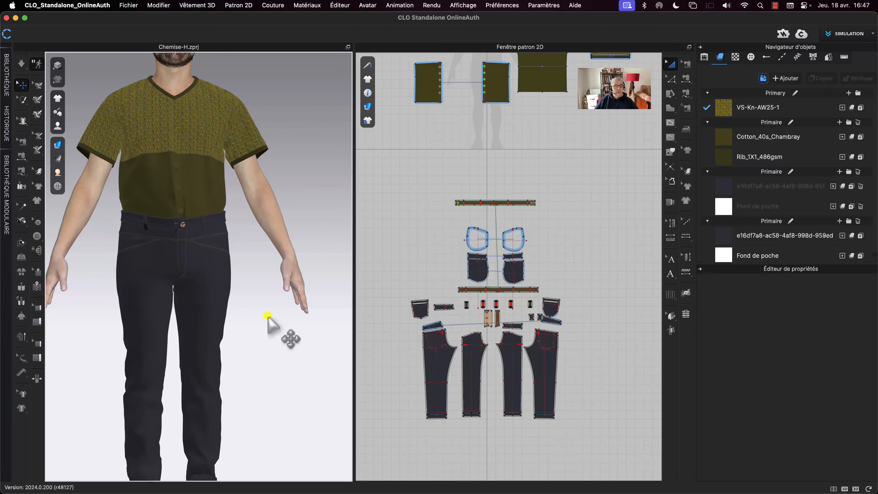
scroll(270, 313, "down", 5)
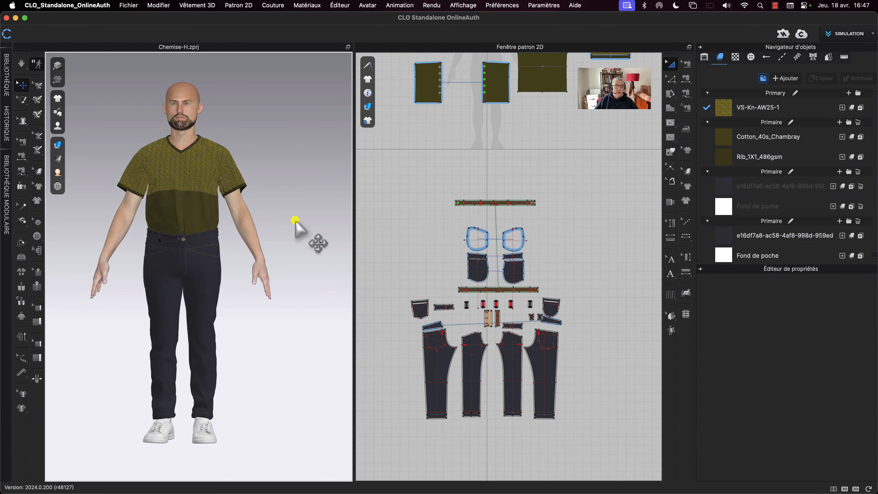
scroll(298, 219, "up", 4)
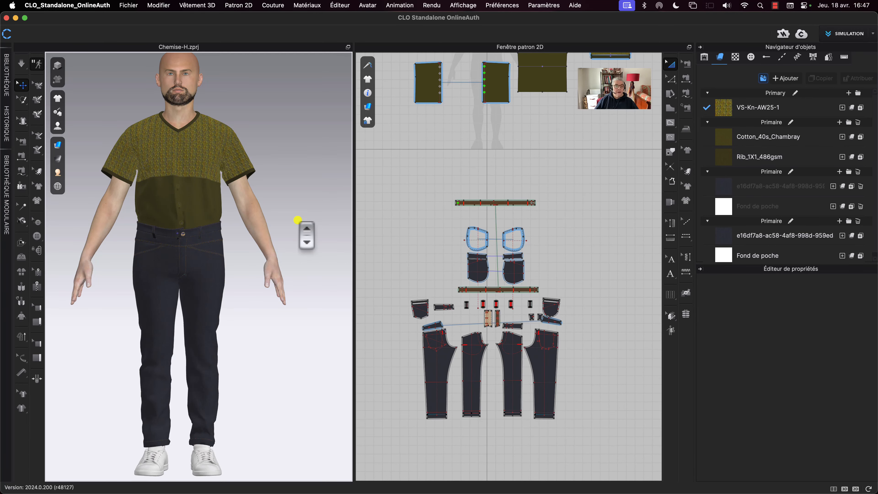
scroll(297, 219, "down", 1)
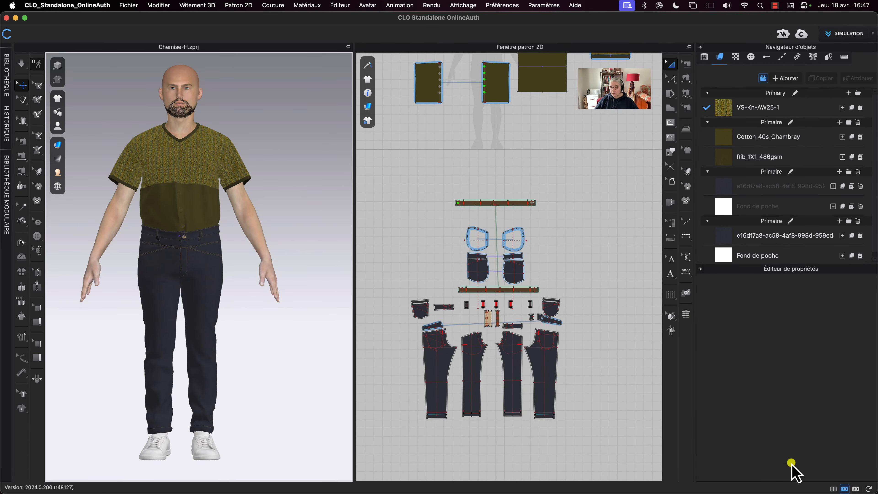
Show the 3D window alone and preview the outfit in quality rendering (Rendu de qualité) before turning it off
left_click(844, 488)
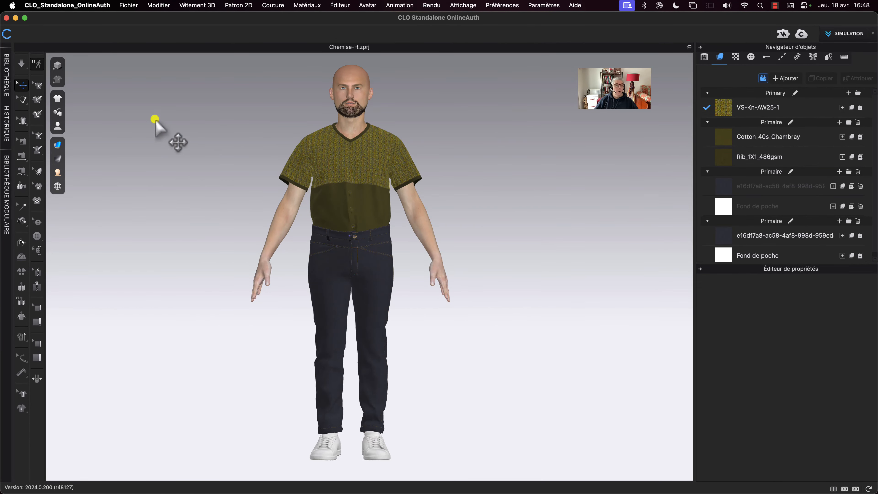
left_click(58, 65)
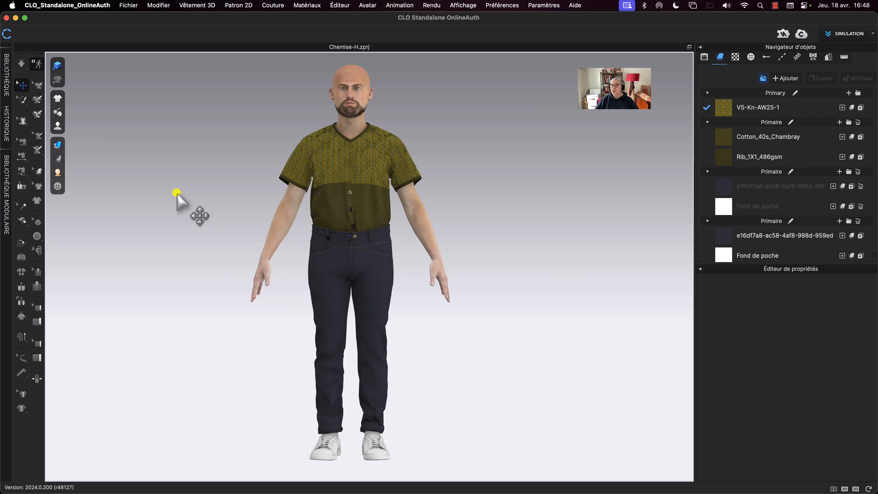
left_click(57, 65)
Render the dressed avatar's front view interactively in an enlarged Render window and stop the rendering
left_click(430, 6)
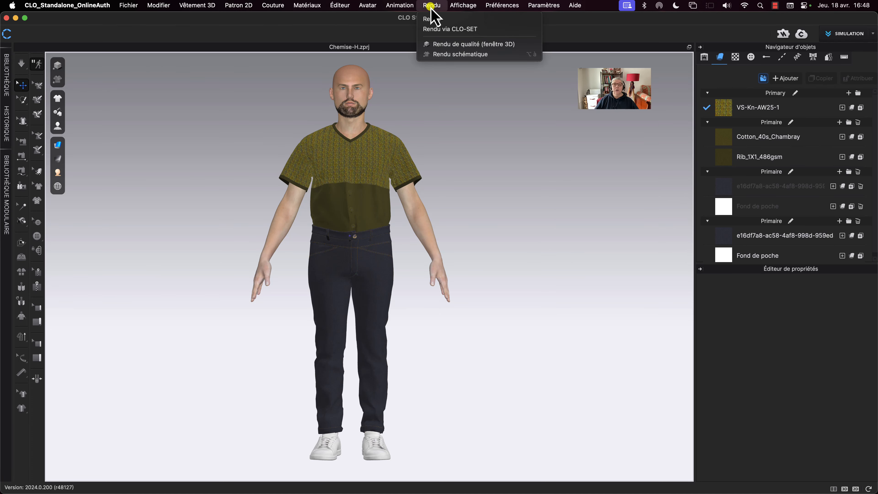
left_click(435, 19)
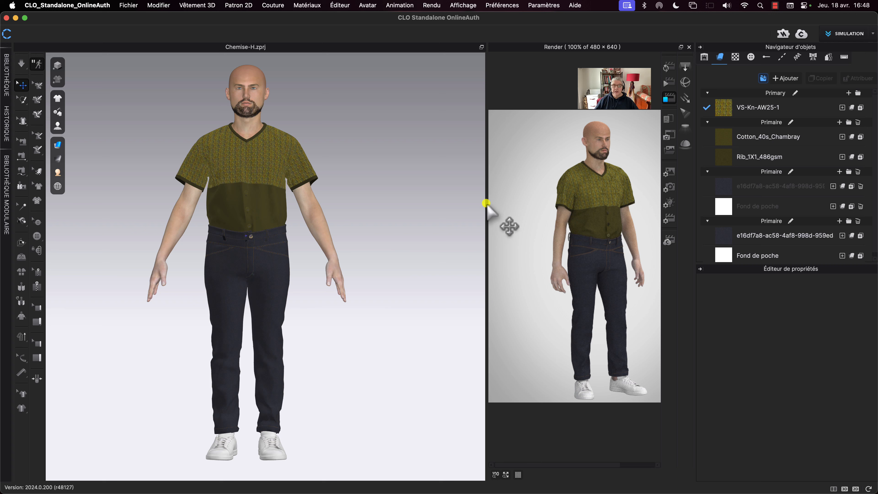
left_click_drag(486, 202, 366, 205)
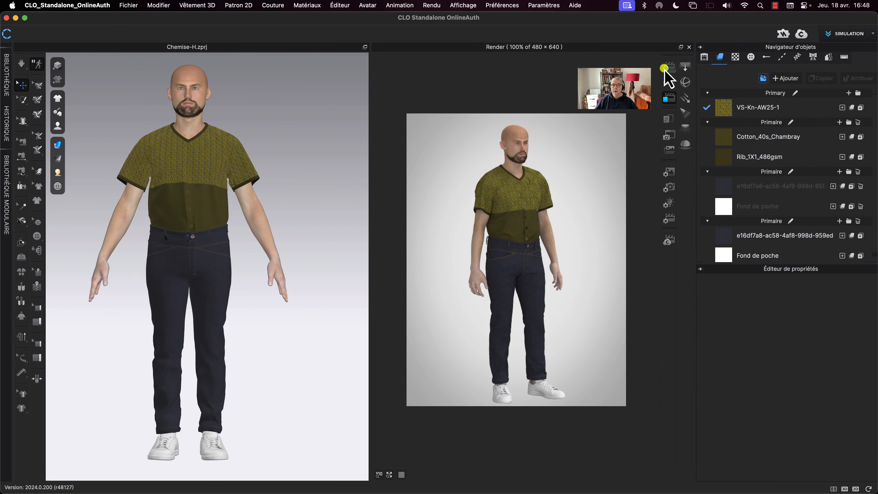
left_click(665, 69)
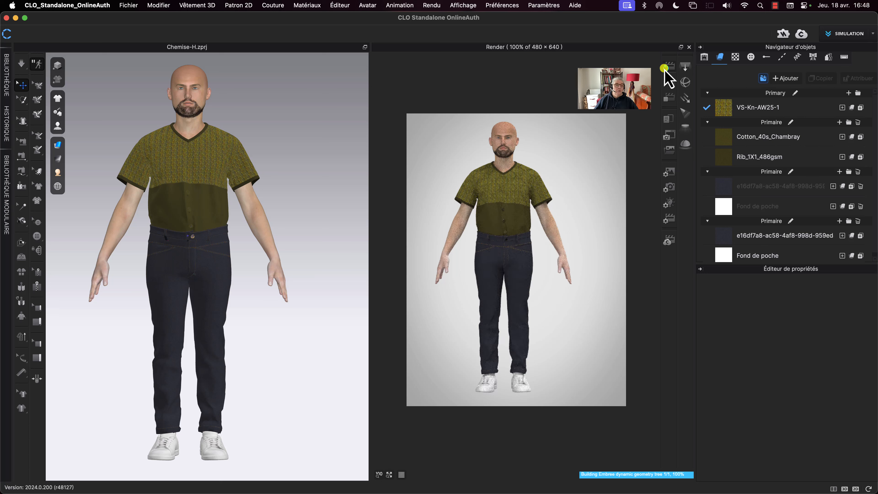
left_click(665, 68)
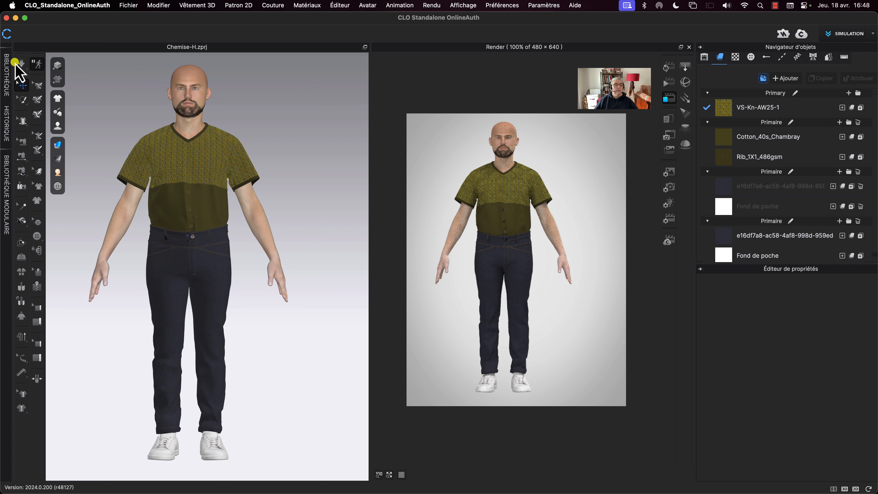
Apply the library's standing MV2 pose with lowered arms to the avatar, simulating the clothes into it and stopping the simulation
left_click(6, 70)
left_click(64, 356)
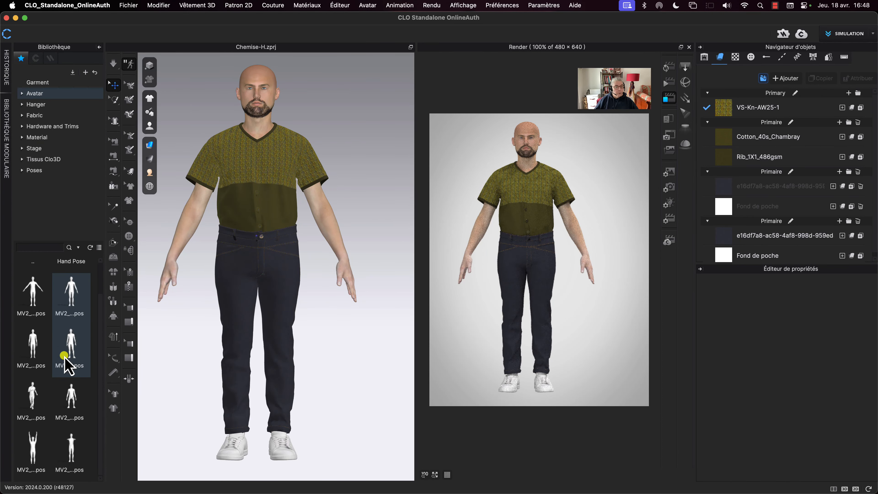
double_click(65, 356)
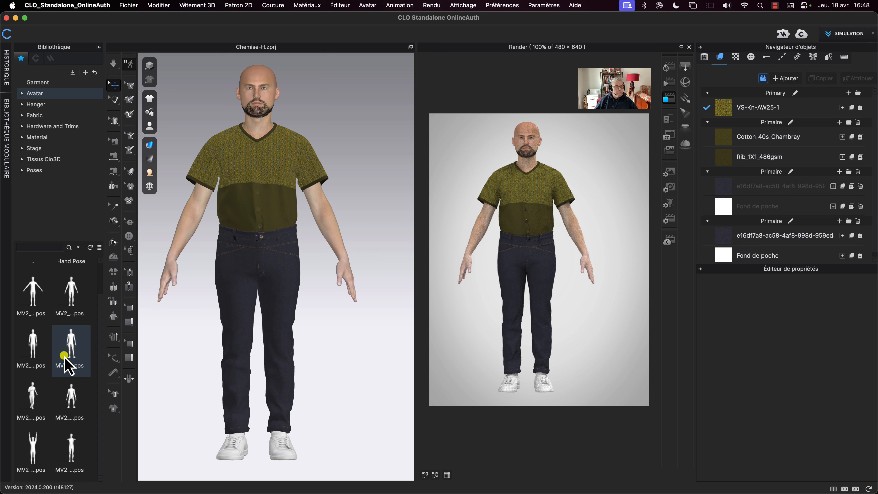
left_click(470, 289)
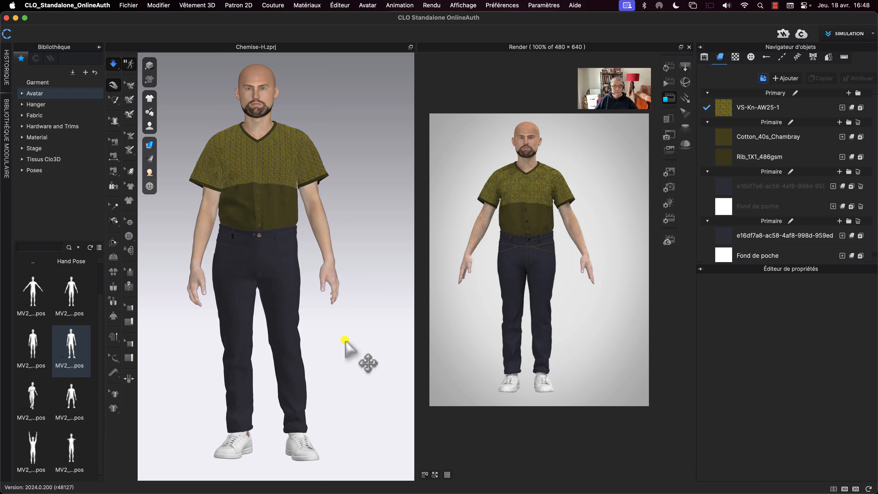
key("space")
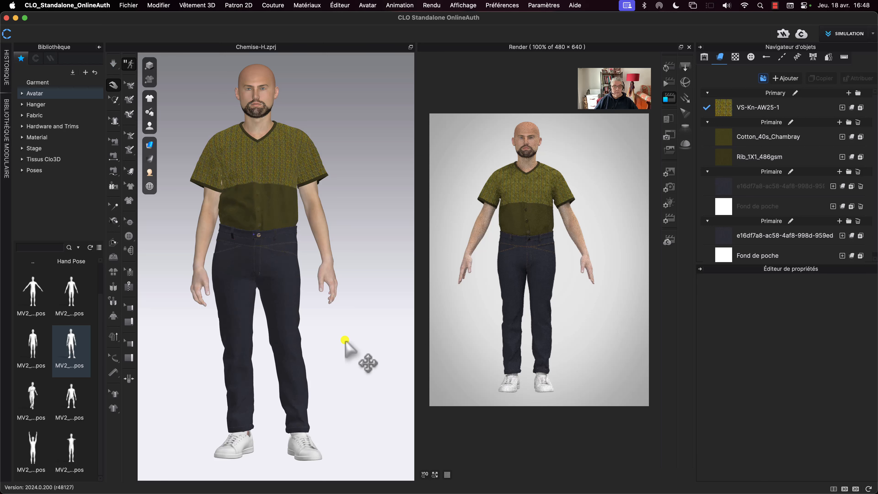
Turn the posed avatar to a three-quarter view and start its final render
right_click_drag(345, 340, 362, 340)
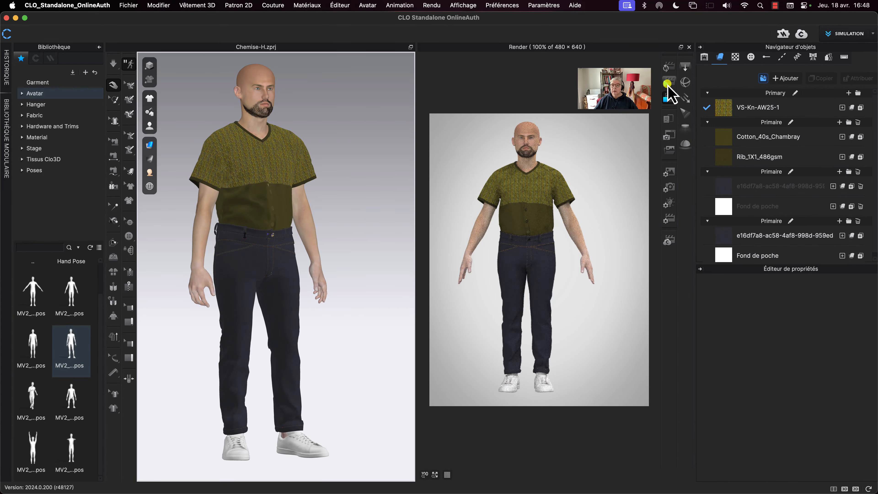
left_click(668, 84)
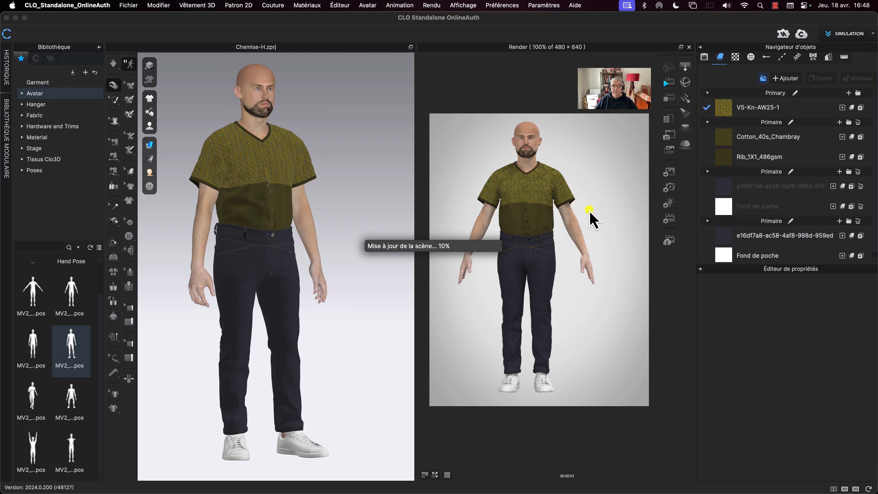